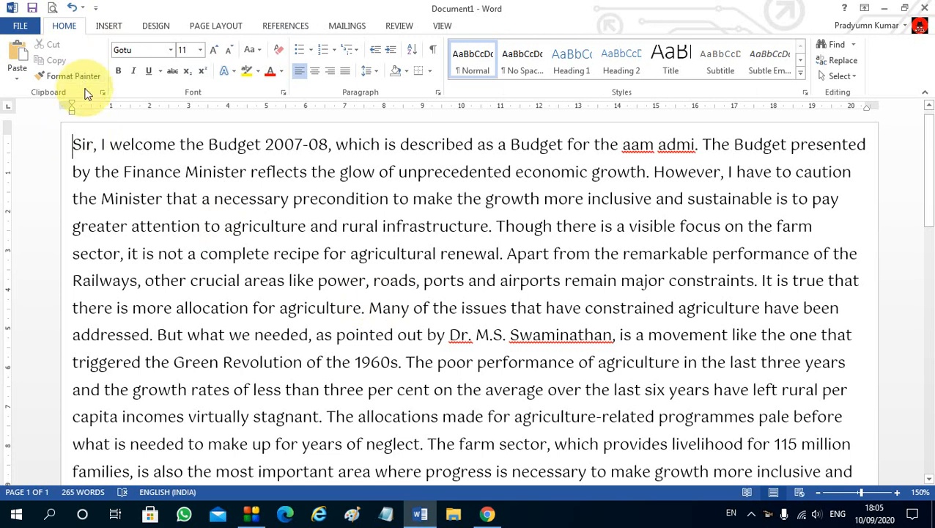
left_click(100, 28)
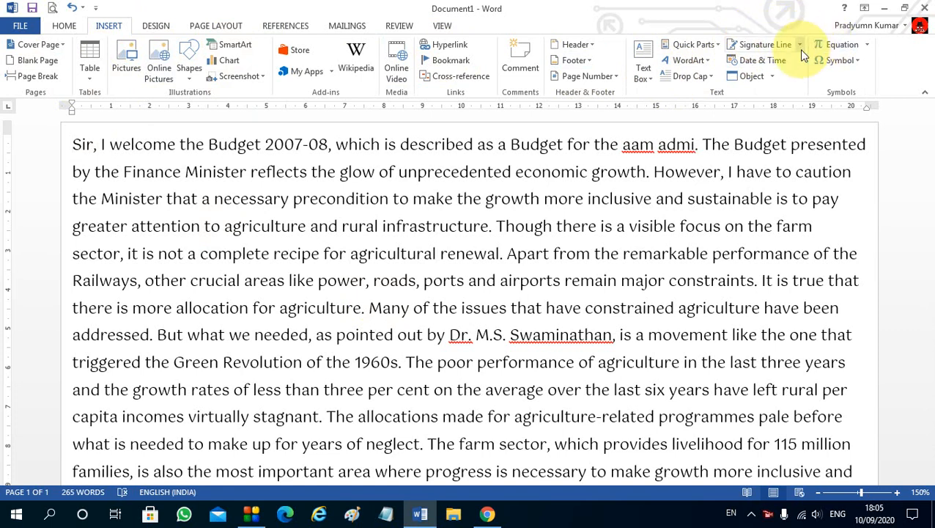
left_click(158, 25)
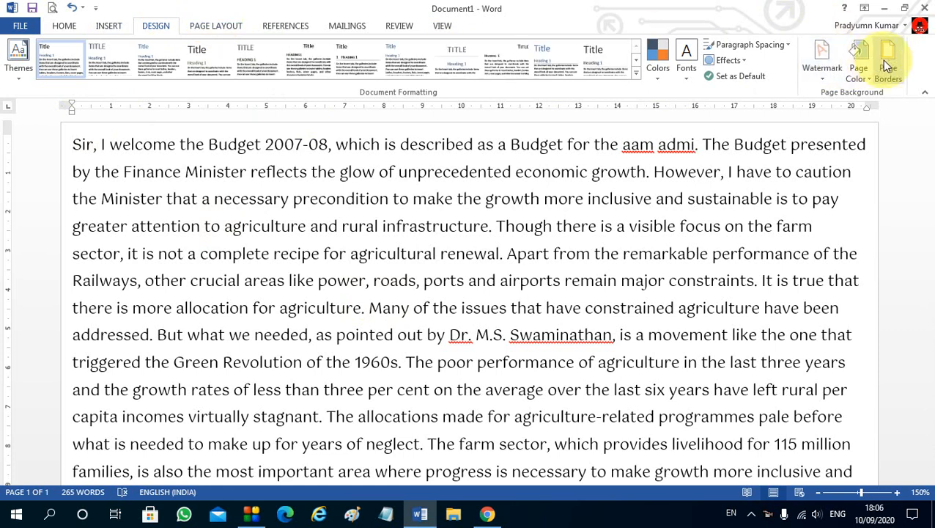
left_click(228, 27)
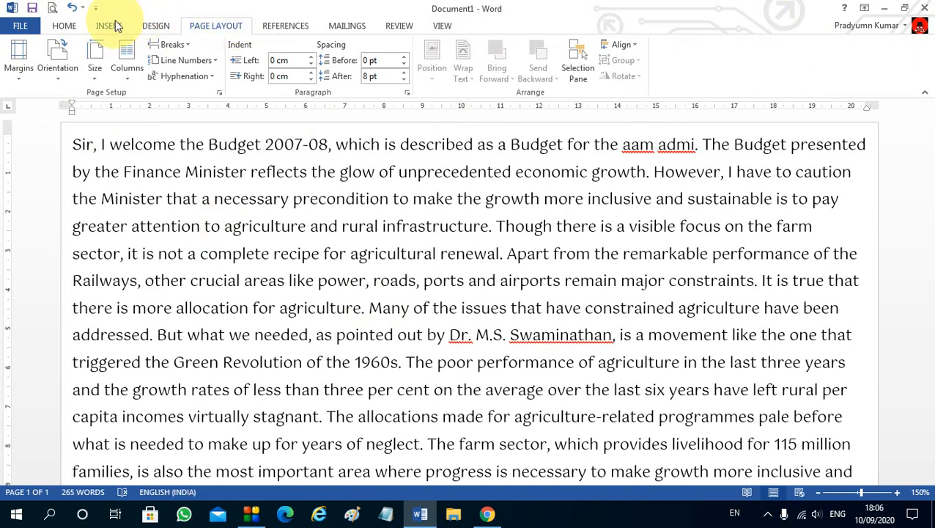
left_click(275, 25)
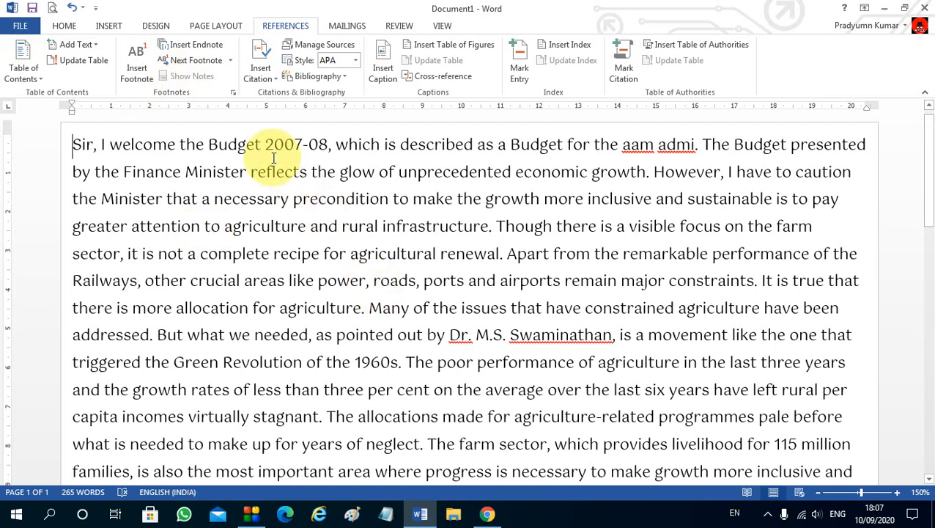
left_click(354, 362)
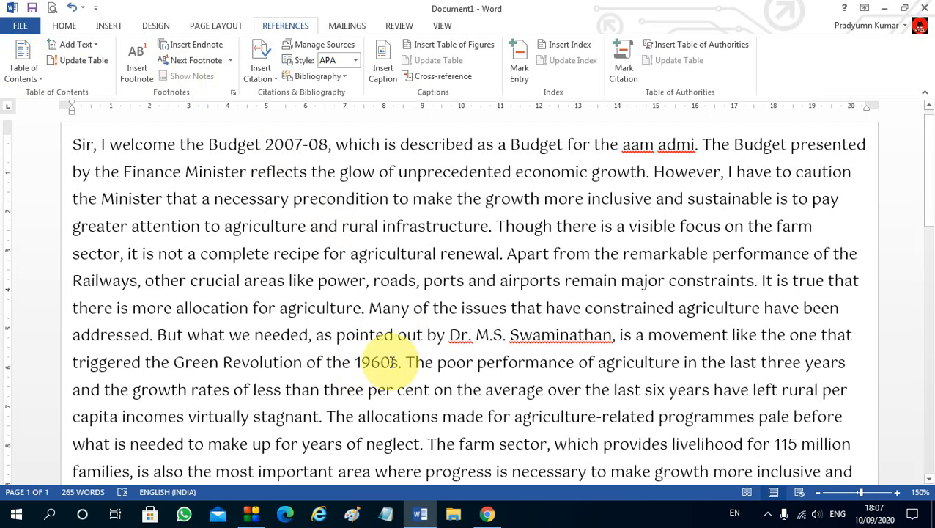
left_click(294, 204)
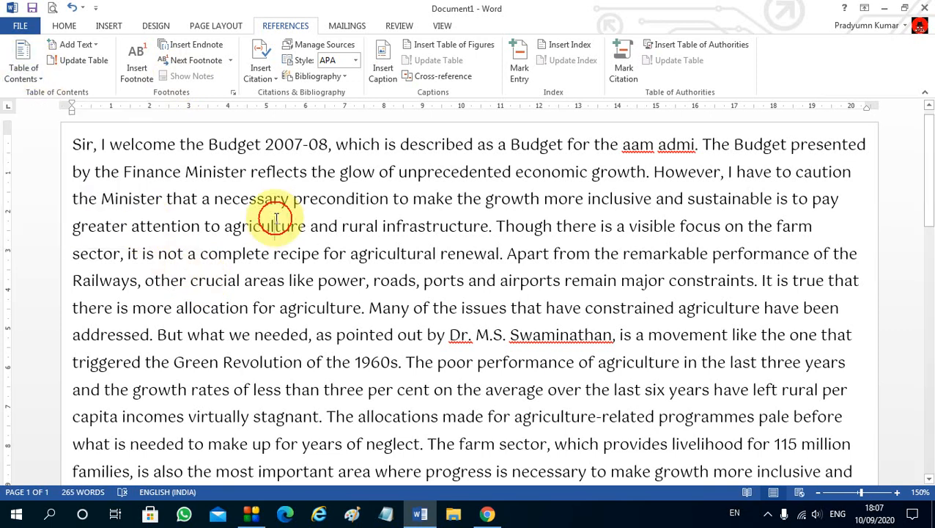
Copy the entire budget speech paragraph to the clipboard.
scroll(276, 219, "down", 6, "ctrl")
scroll(355, 302, "down", 2)
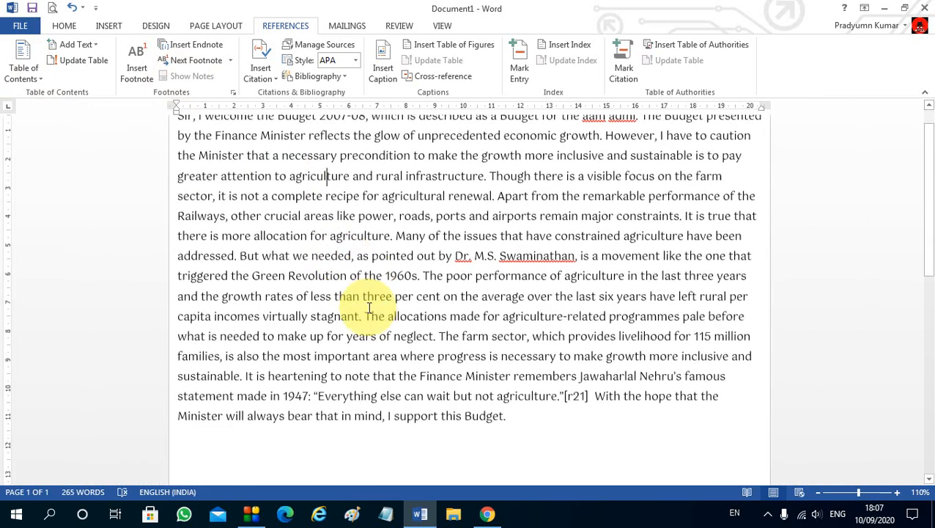
scroll(369, 308, "up", 3)
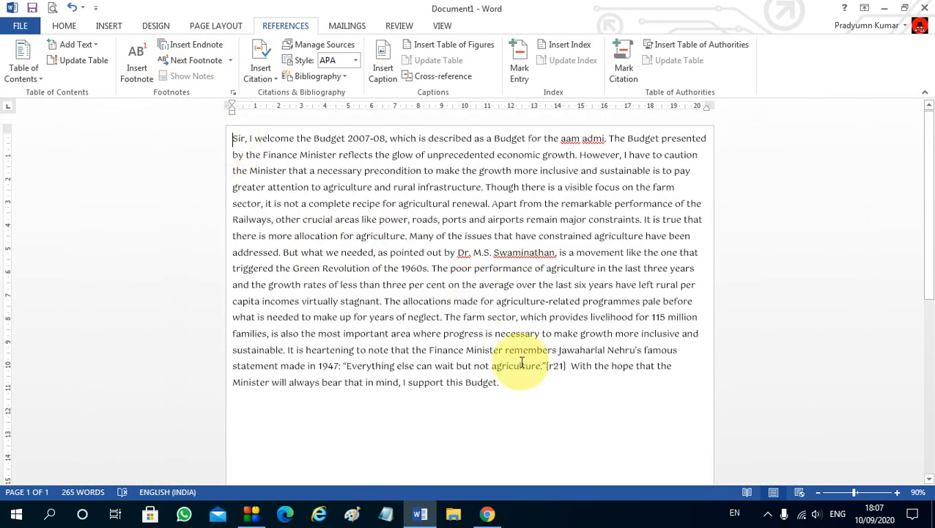
triple_click(497, 394)
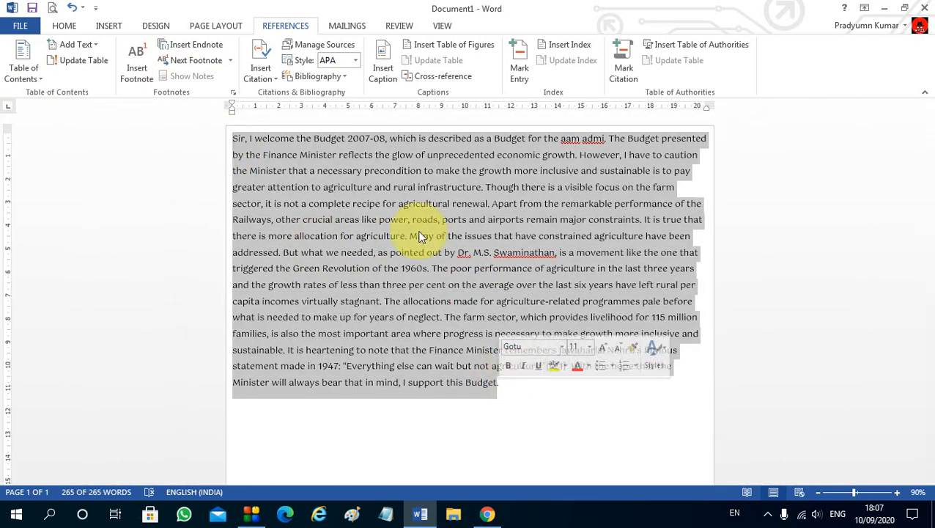
left_click(61, 26)
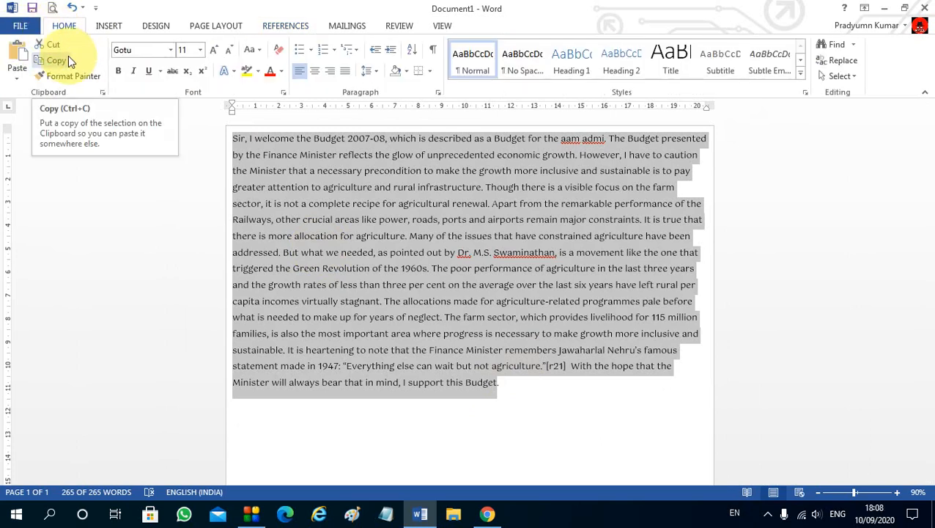
left_click(68, 60)
Insert two page breaks after the end of the budget paragraph.
left_click(546, 411)
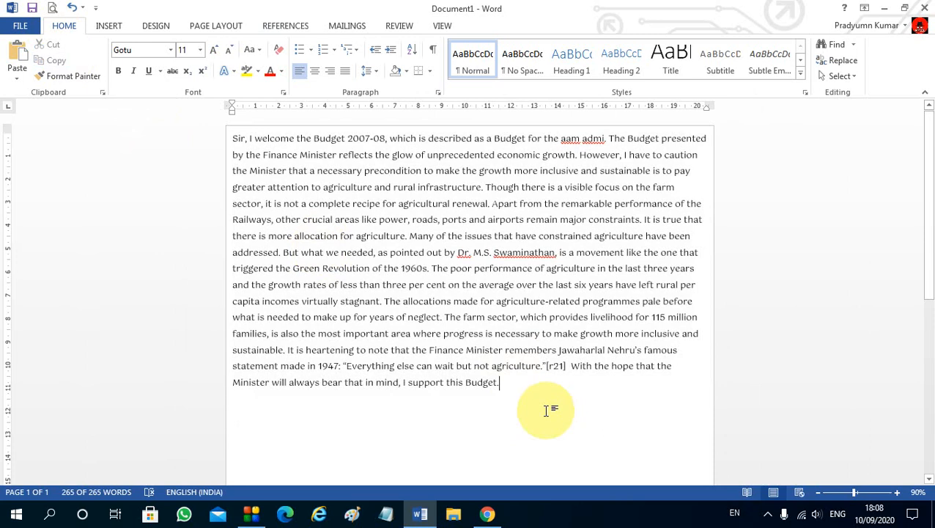
key("ctrl+Return")
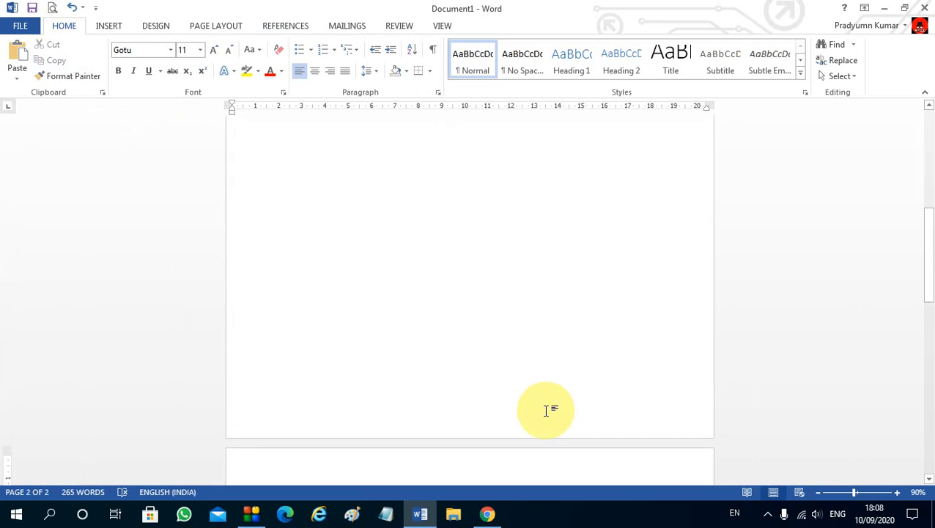
scroll(488, 360, "up", 3)
left_click(534, 166)
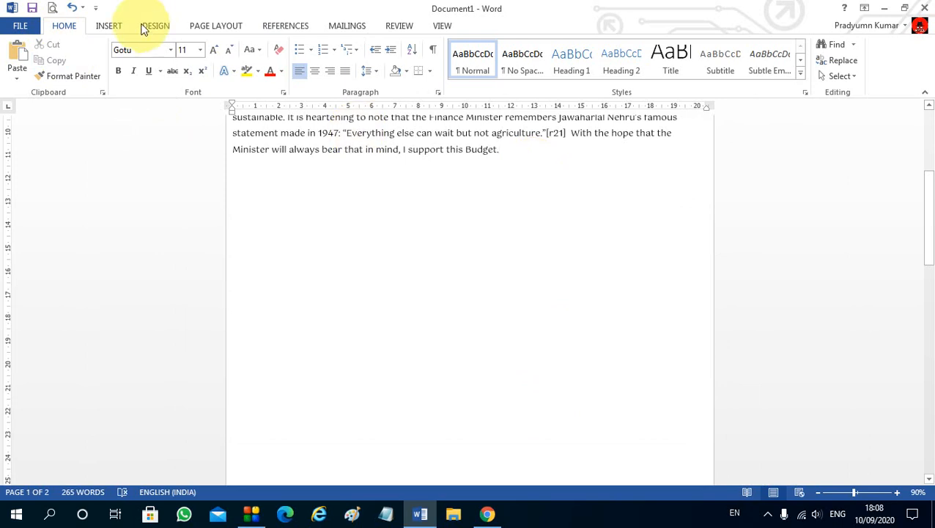
left_click(109, 26)
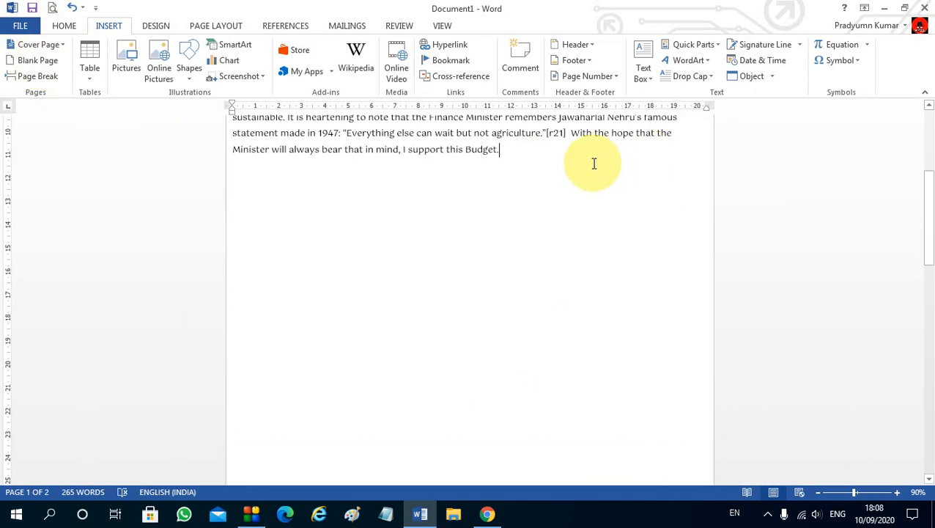
key("ctrl+Return")
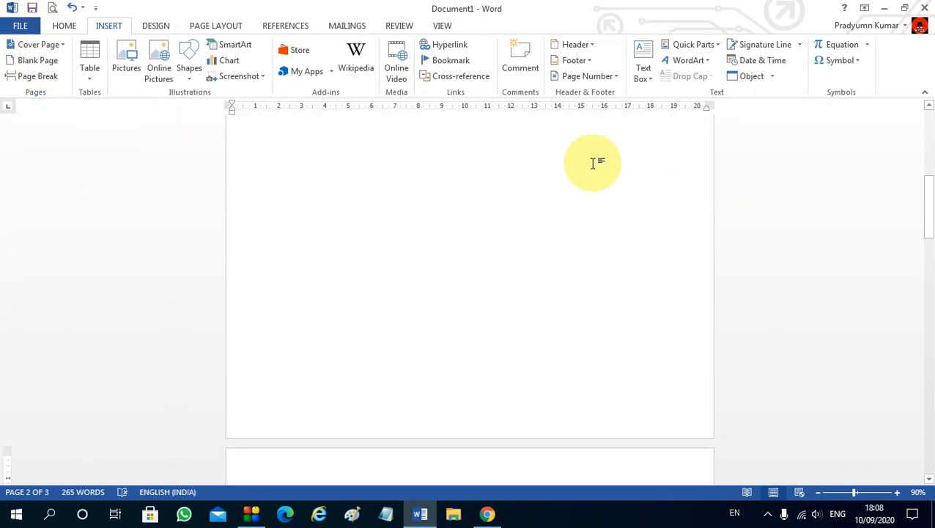
scroll(453, 268, "down", 3)
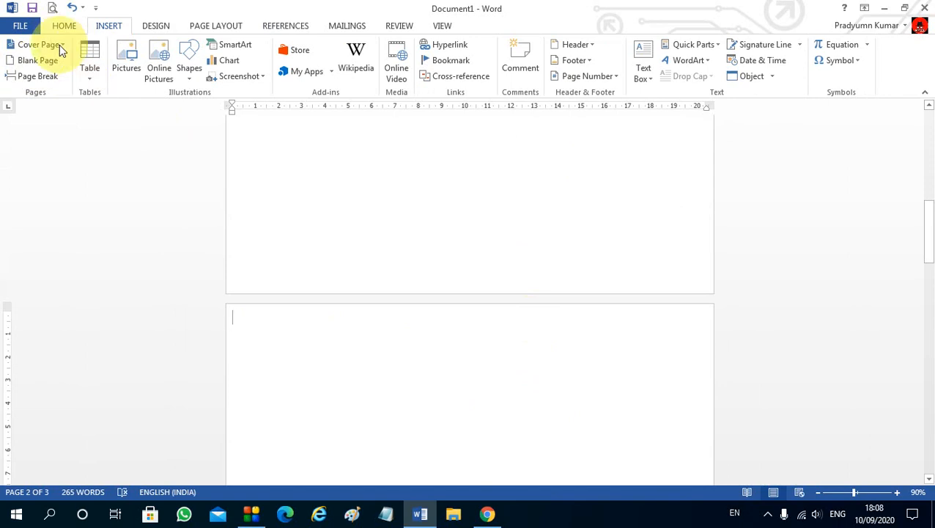
Paste the copied budget paragraph at the start of the second page.
left_click(62, 26)
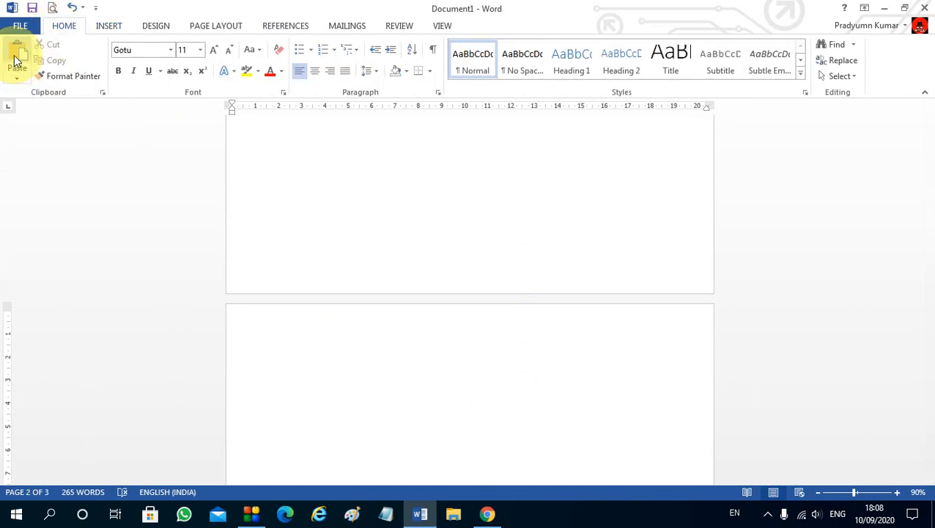
right_click(281, 324)
left_click(311, 179)
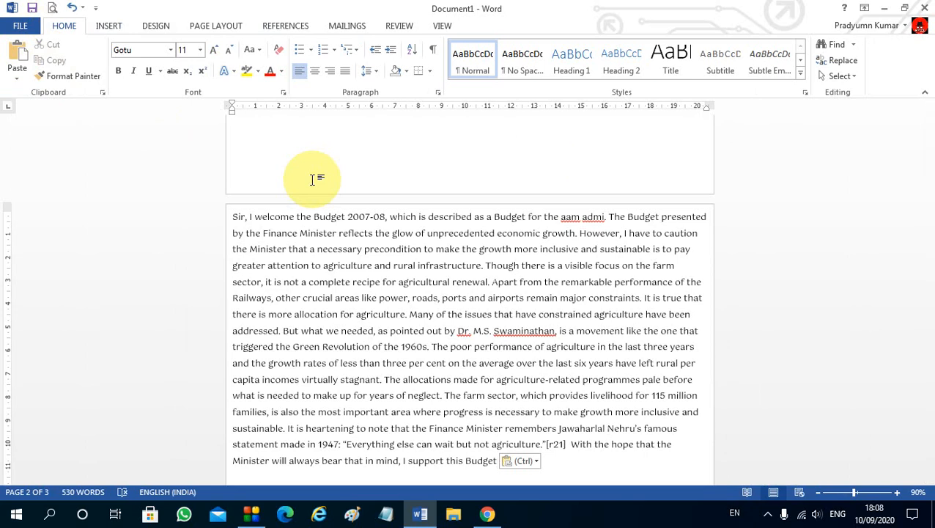
key("ctrl")
key("Escape")
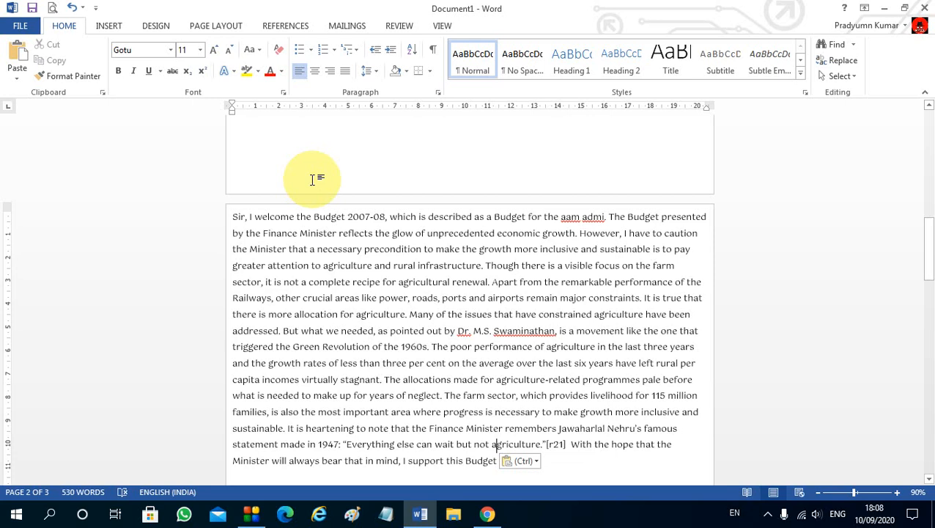
Add the Level 2 table-of-contents heading "Page no. 1" on its own line above the first page's paragraph.
key("ctrl+Home")
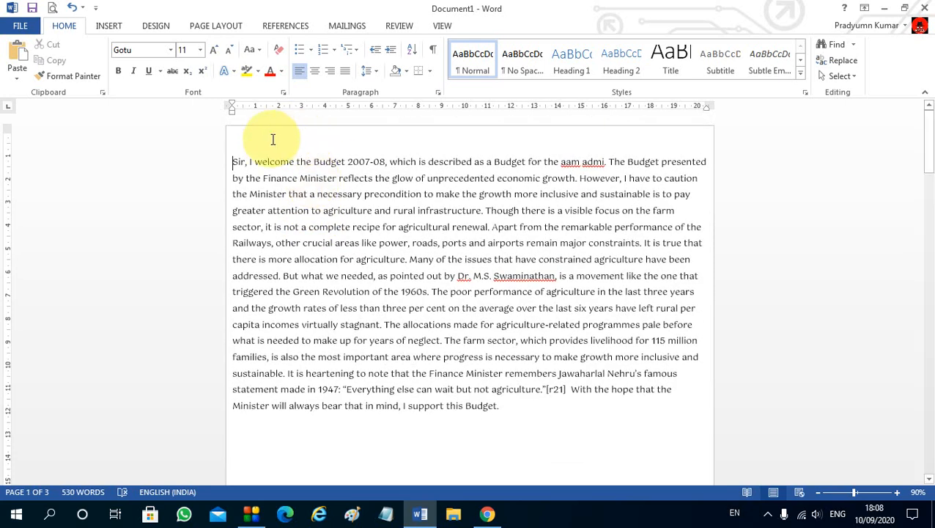
left_click(273, 139)
left_click(282, 27)
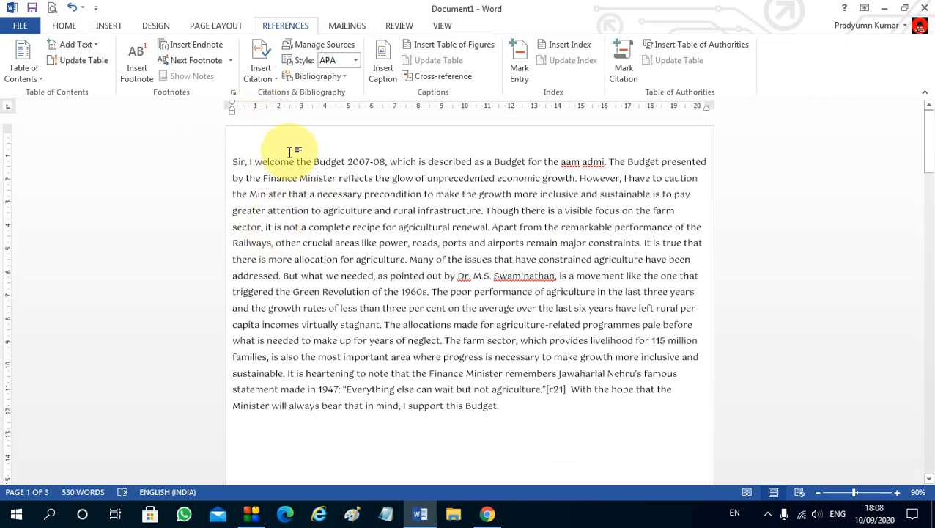
left_click(89, 44)
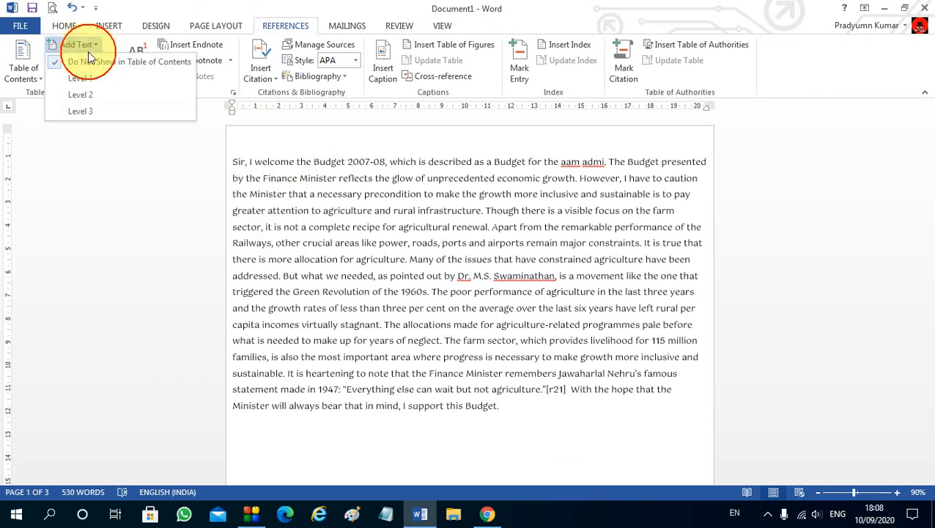
left_click(91, 94)
type("Page no. 1")
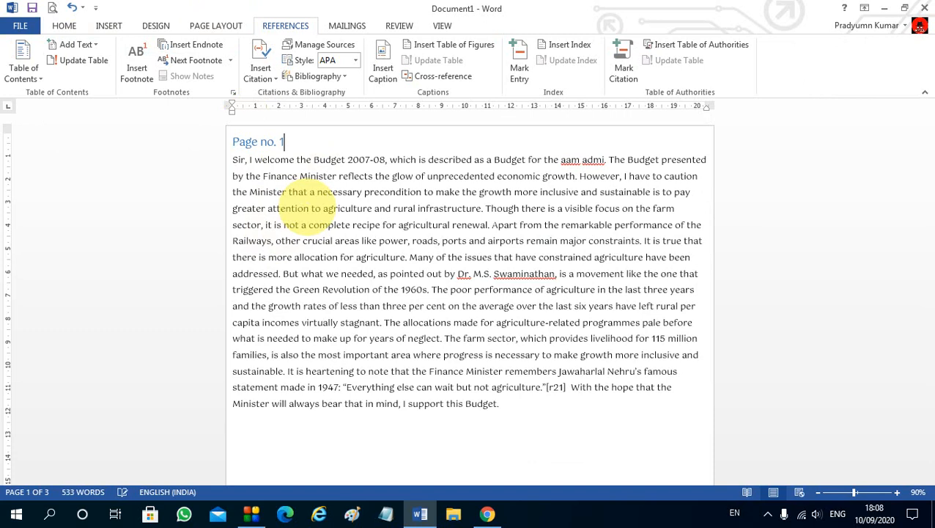
Add the Level 2 table-of-contents heading "Page no.2" on a new line above the second page's paragraph.
scroll(312, 312, "down", 4)
scroll(292, 355, "down", 3)
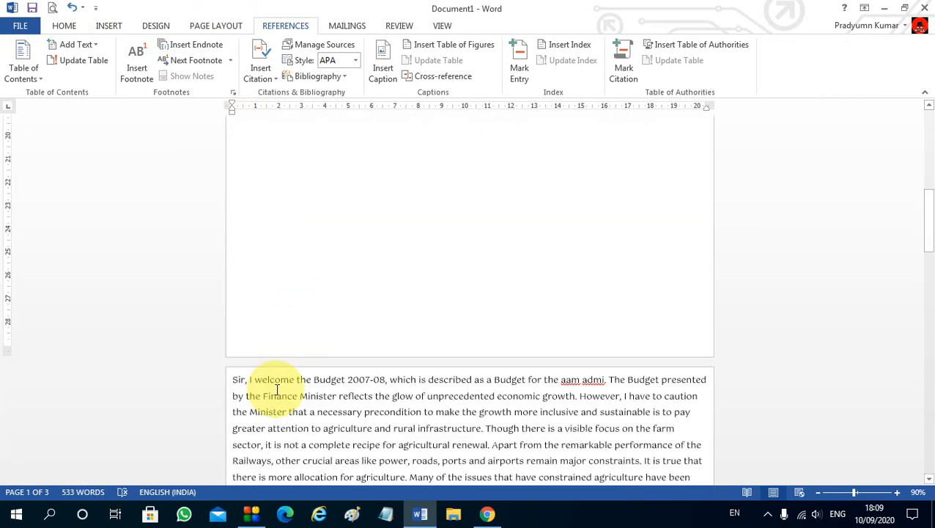
left_click(233, 376)
key("Return")
left_click(244, 375)
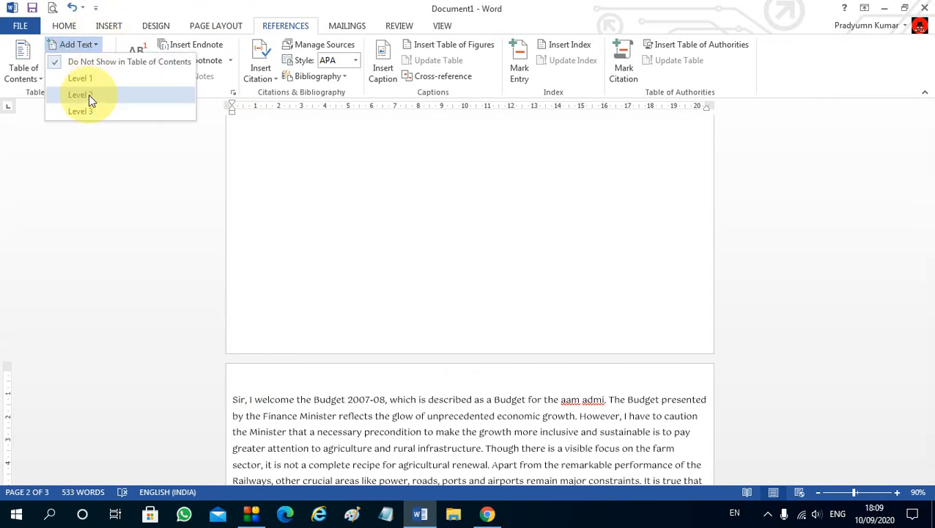
left_click(89, 100)
type("pa")
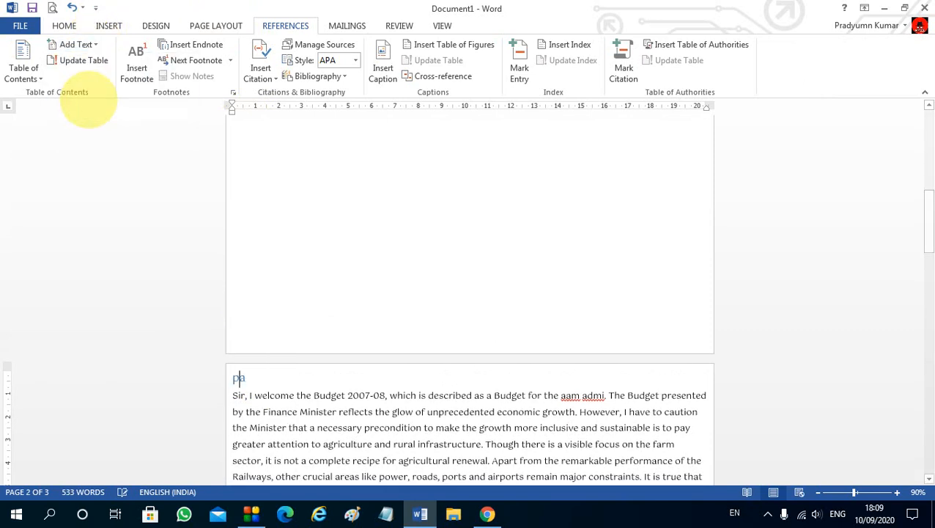
type("ge no.2")
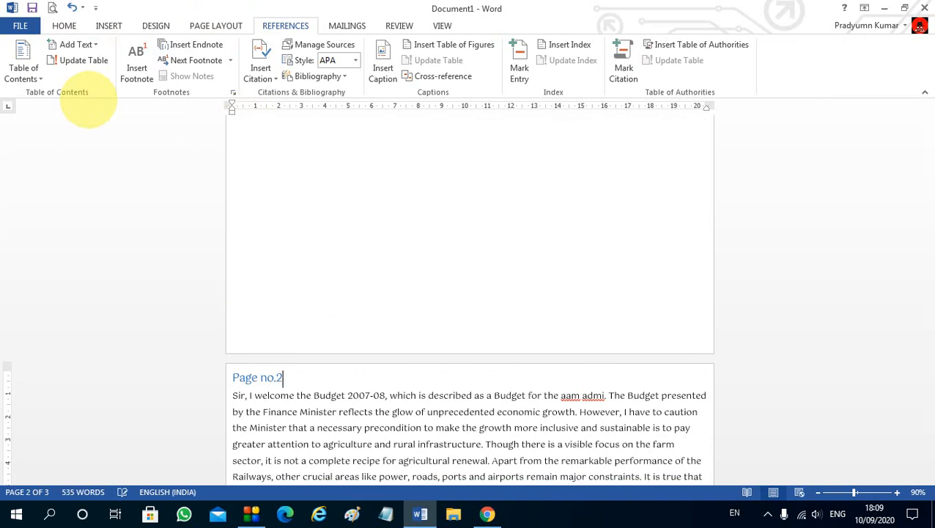
Add a blank page before the "Page no. 1" heading and insert the Automatic Table 1 table of contents on it.
scroll(317, 278, "up", 10)
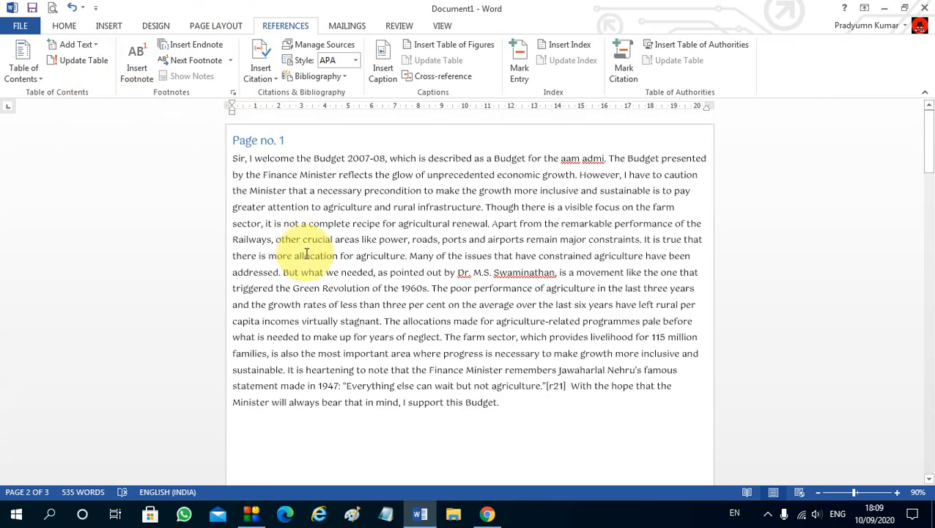
left_click(230, 145)
key("Up")
key("Return")
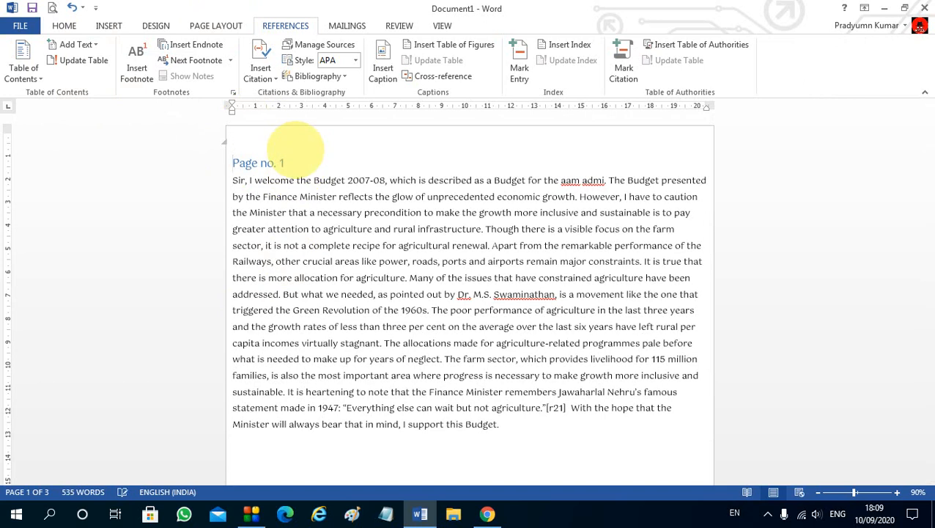
key("ctrl+Return")
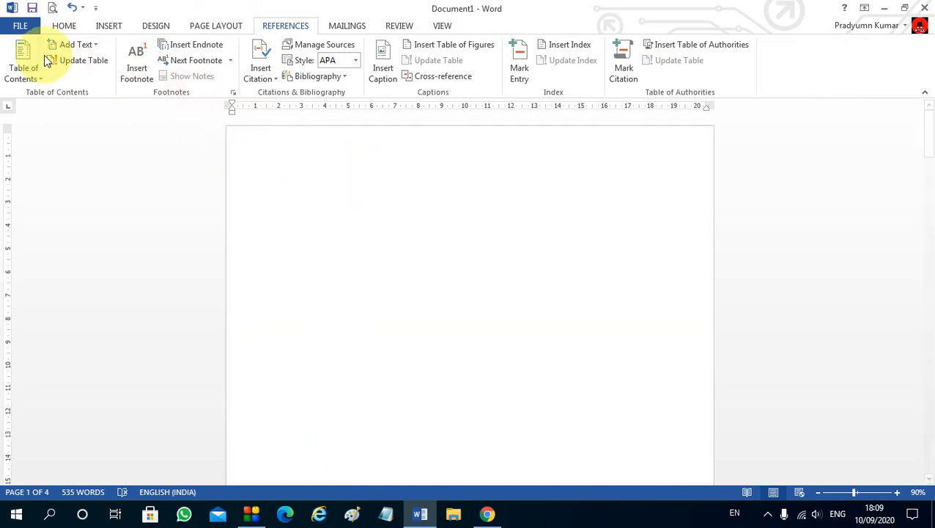
left_click(27, 70)
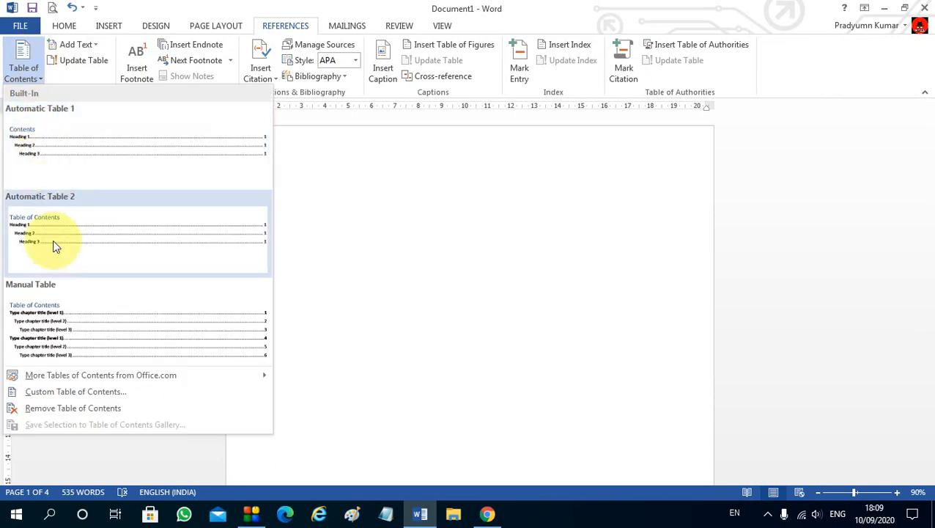
left_click(65, 148)
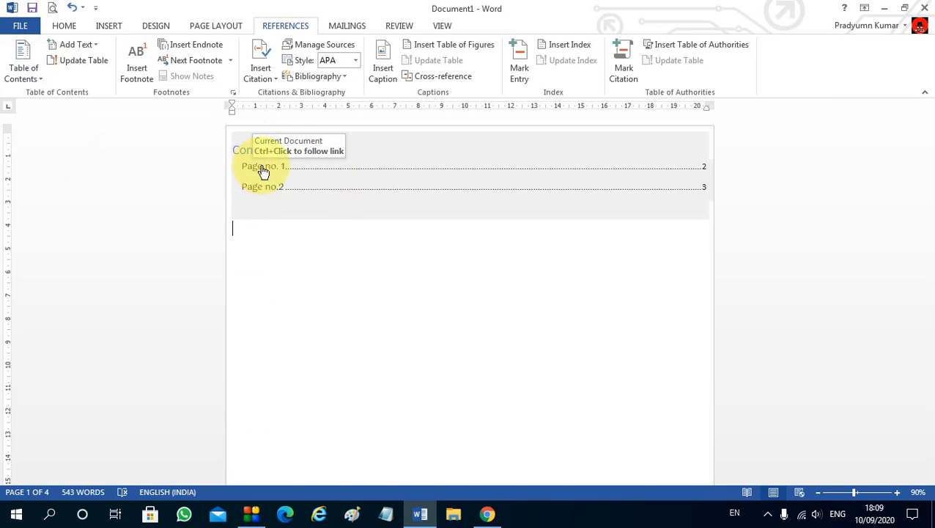
Follow the "Page no. 1" and "Page no.2" links in the table of contents to their headings.
left_click(264, 170, "ctrl")
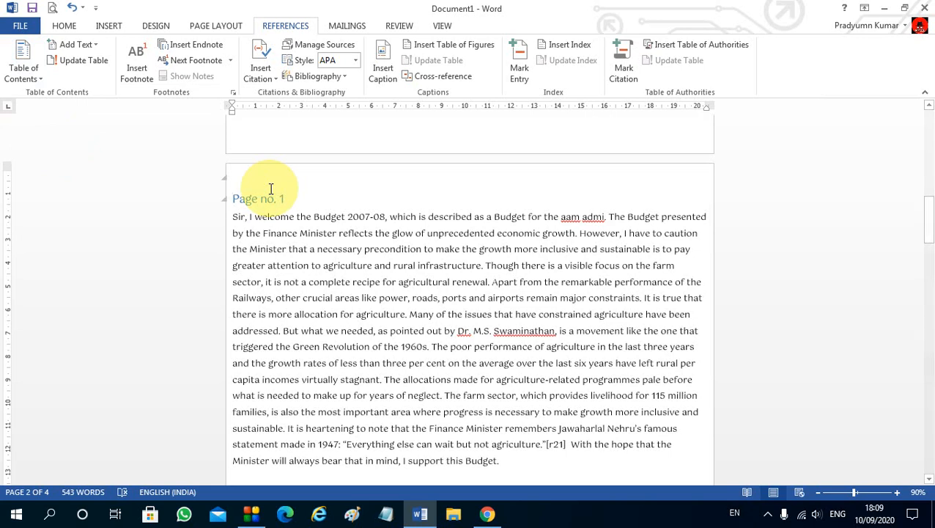
scroll(272, 189, "up", 10)
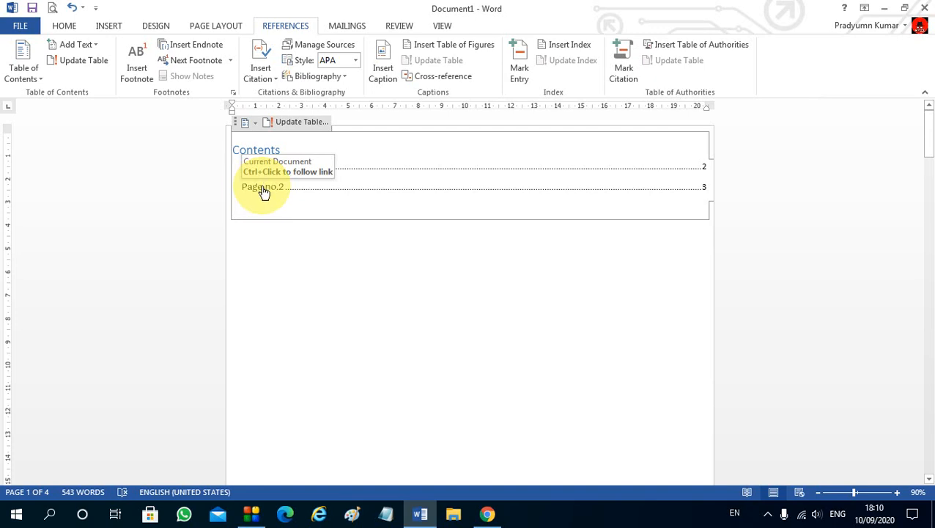
left_click(254, 189, "ctrl")
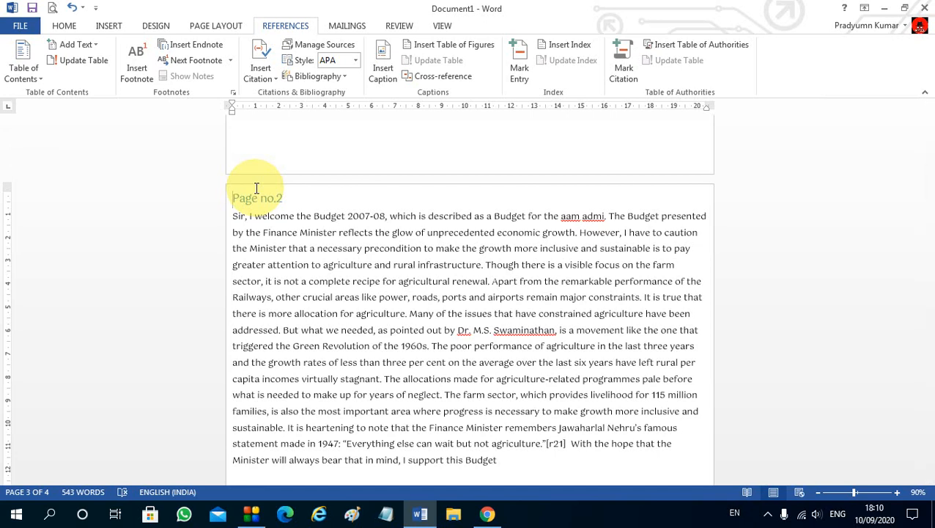
Paste the budget speech paragraph onto the empty fourth page of the document.
scroll(252, 188, "up", 15)
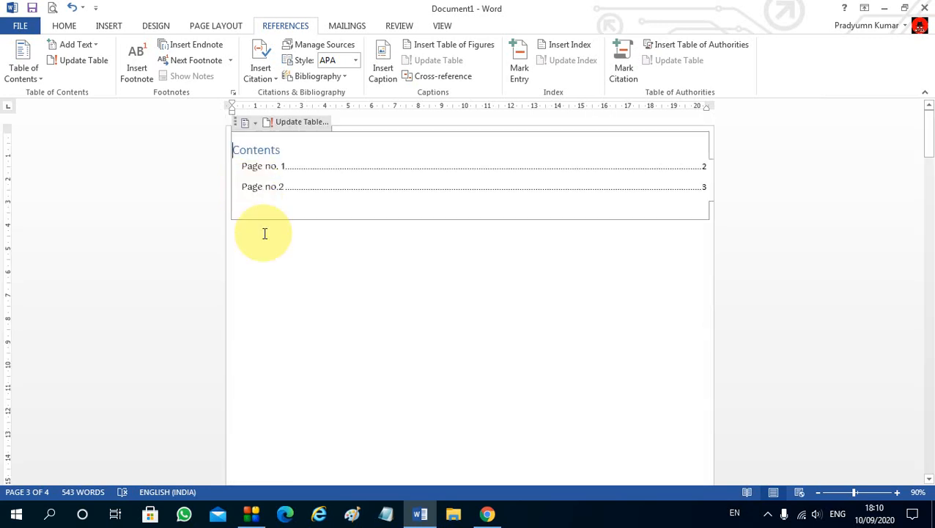
scroll(269, 297, "down", 5)
scroll(269, 317, "down", 10)
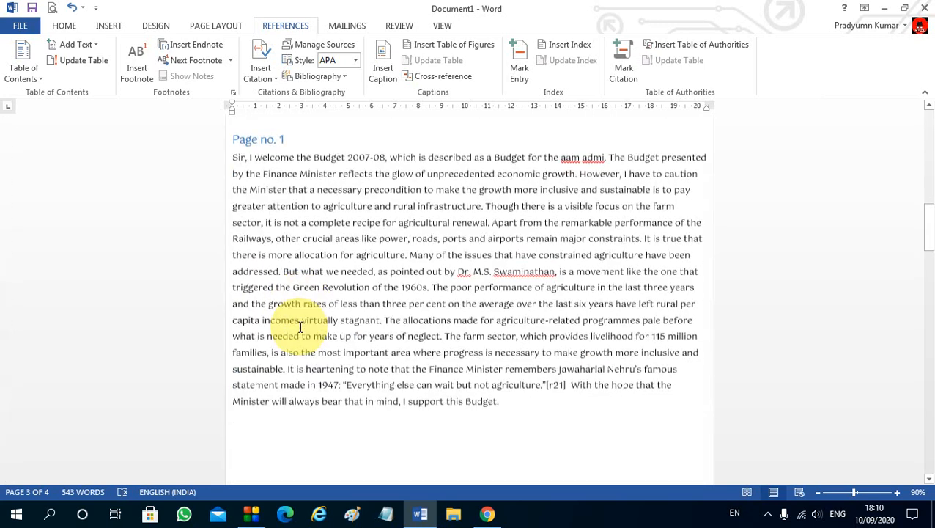
type("Sir, I welcome the Budget 2007-08, which is described as a Budget for the aam admi. The Budget presented by the Finance Minister reflects the glow of unprecedented economic growth. However, I have to caution the Minister that a necessary precondition to make the growth more inclusive and sustainable is to pay greater attention to agriculture and rural infrastructure. Though there is a visible focus on the farm sector, it is not a complete recipe for agricultural renewal. Apart from the remarkable performance of the Railways, other crucial areas like power, roads, ports and airports remain major constraints. It is true that there is more allocation for agriculture. Many of the issues that have constrained agriculture have been addressed. But what we needed, as pointed out by Dr. M.S. Swaminathan, is a movement like the one that triggered the Green Revolution of the 1960s. The poor performance of agriculture in the last three years and the growth rates of less than three per cent on the average over the last six years have left rural per capita incomes virtually stagnant. The allocations made for agriculture-related programmes pale before what is needed to make up for years of neglect. The farm sector, which provides livelihood for 115 million families, is also the most important area where progress is necessary to make growth more inclusive and sustainable. It is heartening to note that the Finance Minister remembers Jawaharlal Nehru’s famous statement made in 1947: \"Everything else can wait but not agriculture.\"[r21]  With the hope that the Minister will always bear that in mind, I support this Budget")
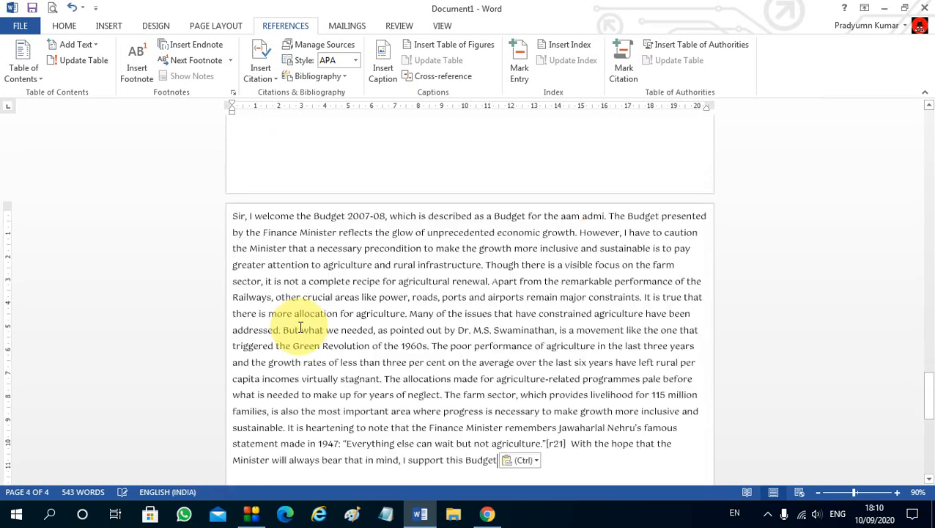
Add the Level 3 table-of-contents heading "Page 3" on a new line above the newly pasted paragraph.
left_click(232, 217)
key("Return")
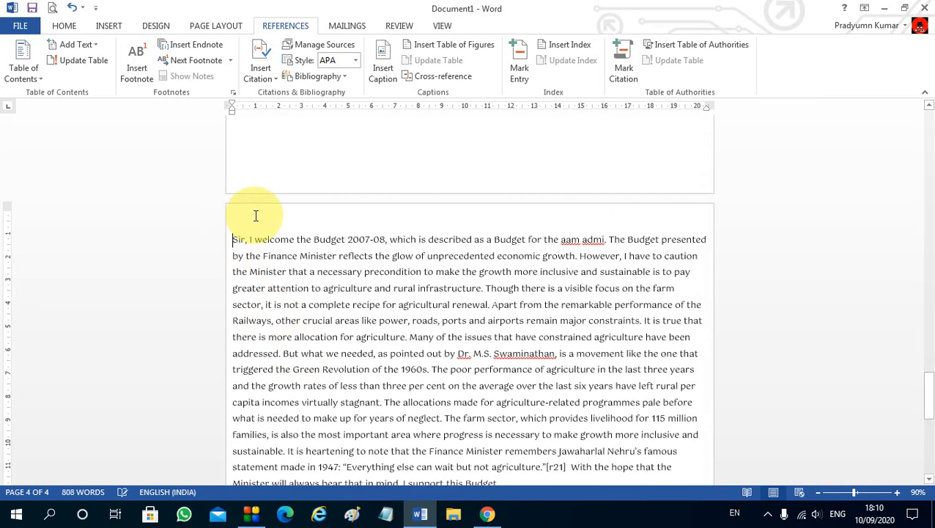
left_click(85, 49)
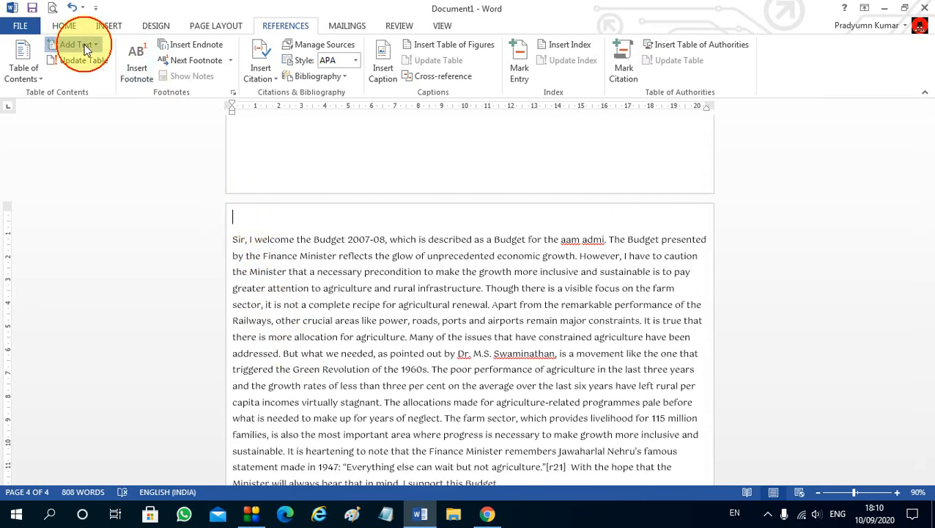
left_click(85, 117)
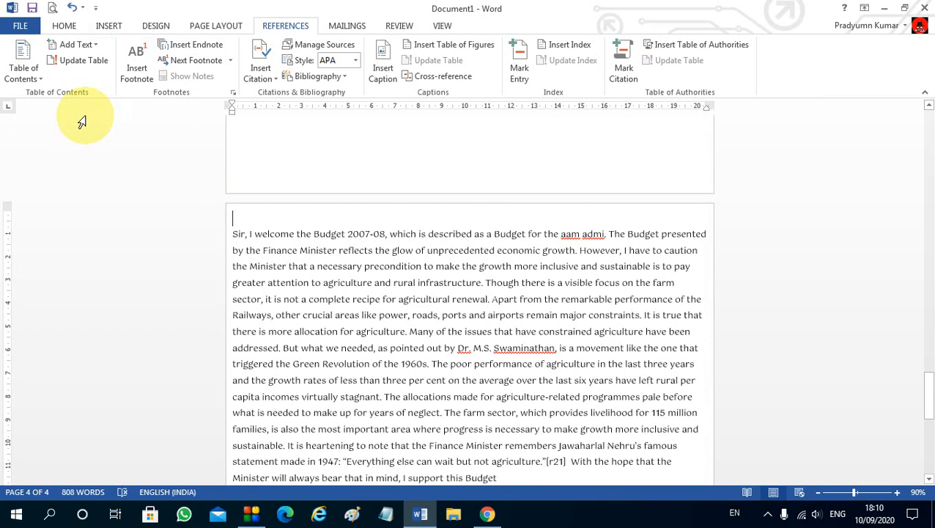
type("page")
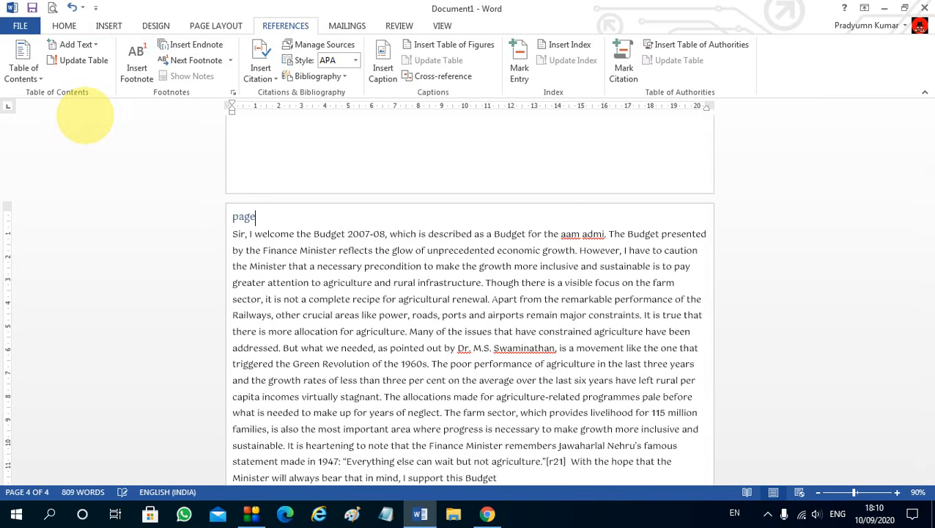
type(" 3")
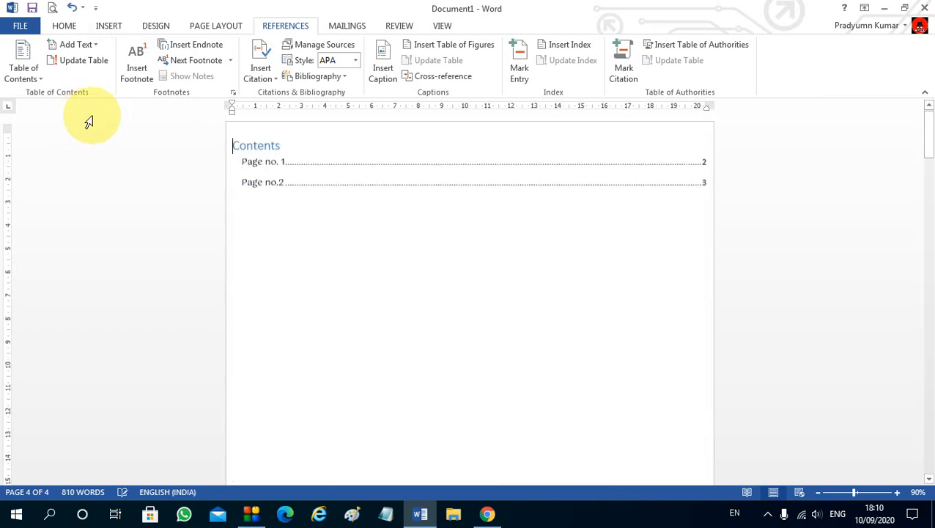
Update the entire table of contents, follow its "Page 3" link to the heading, and return to the contents page.
key("ctrl+Home")
left_click(303, 123)
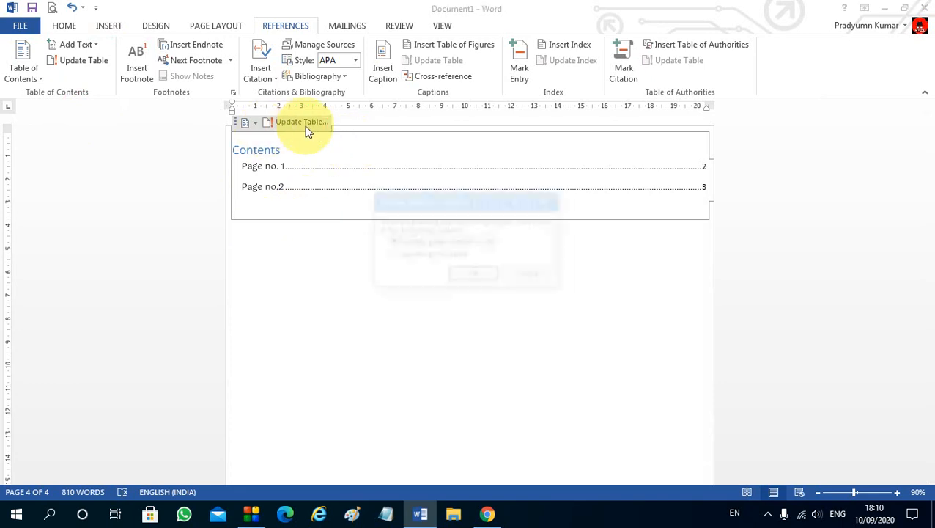
left_click(429, 254)
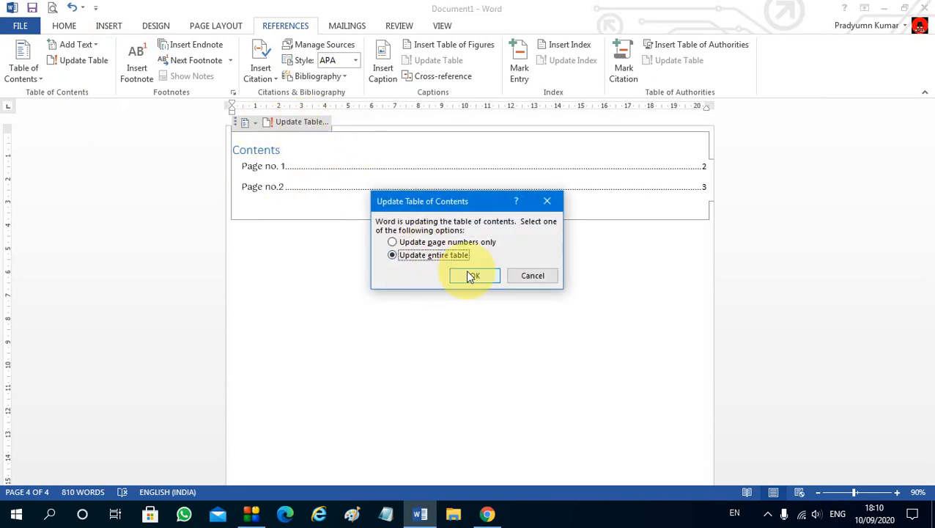
left_click(470, 276)
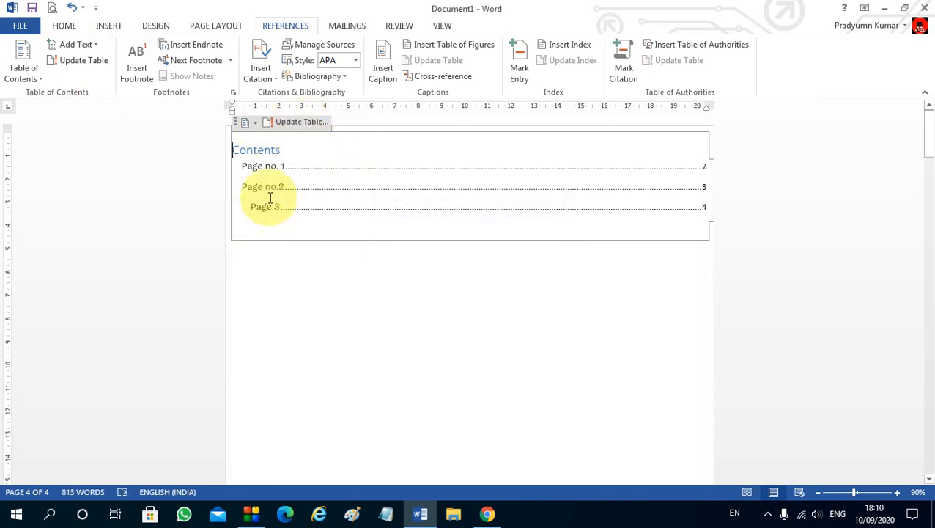
left_click(263, 210, "ctrl")
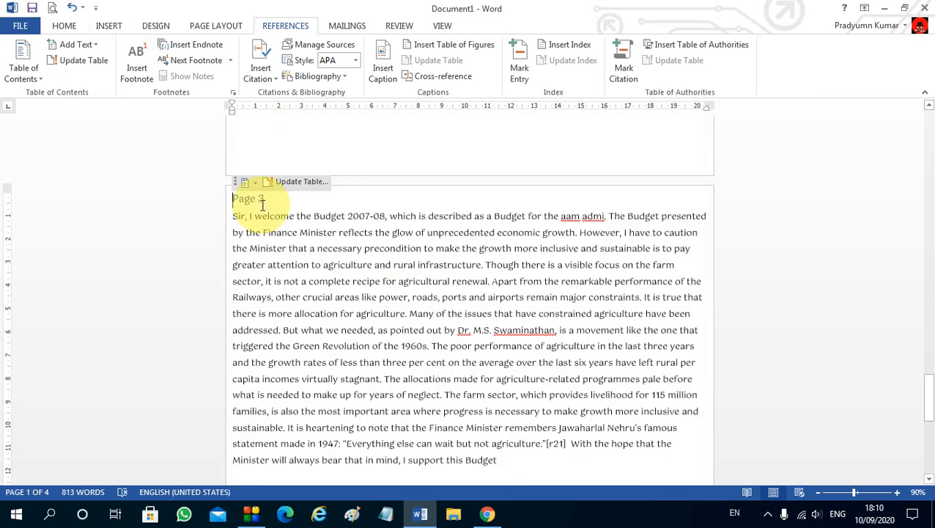
key("ctrl+Home")
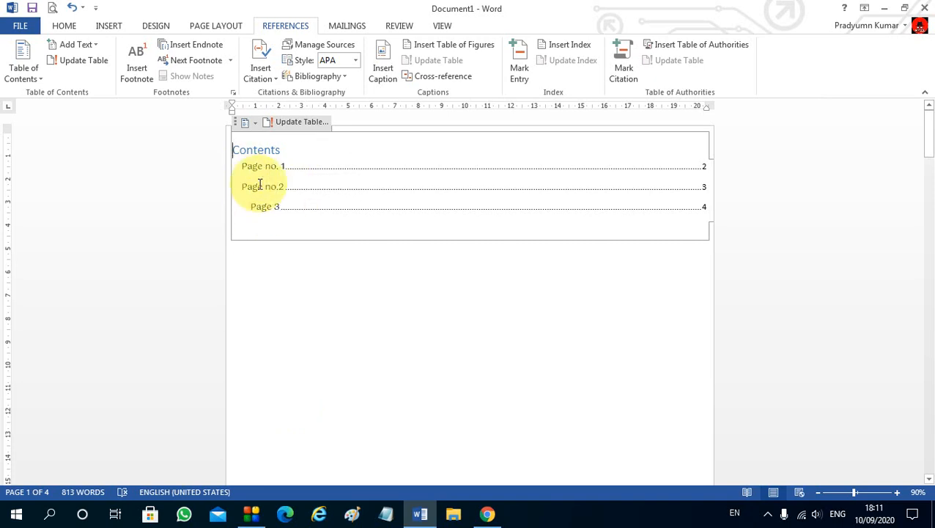
Add a new page at the end of the document and paste the budget speech paragraph on it.
scroll(265, 211, "down", 15)
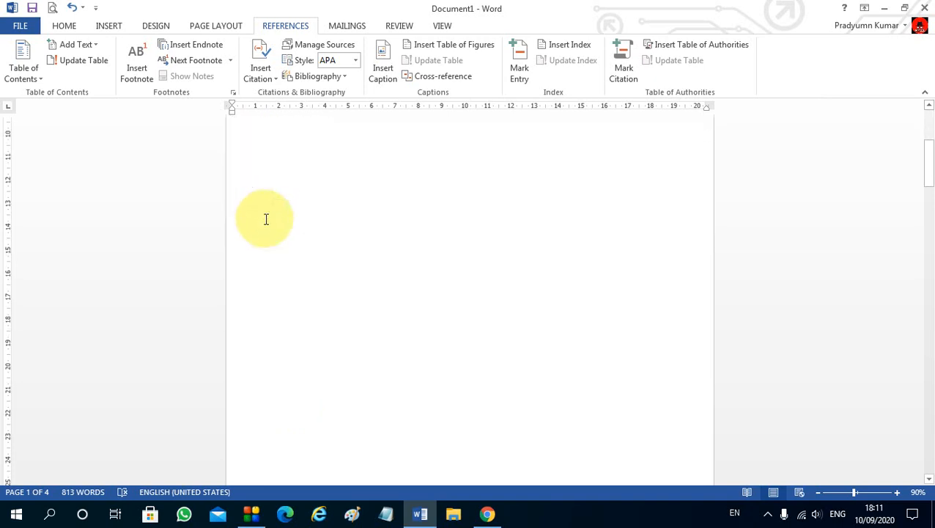
key("ctrl+End")
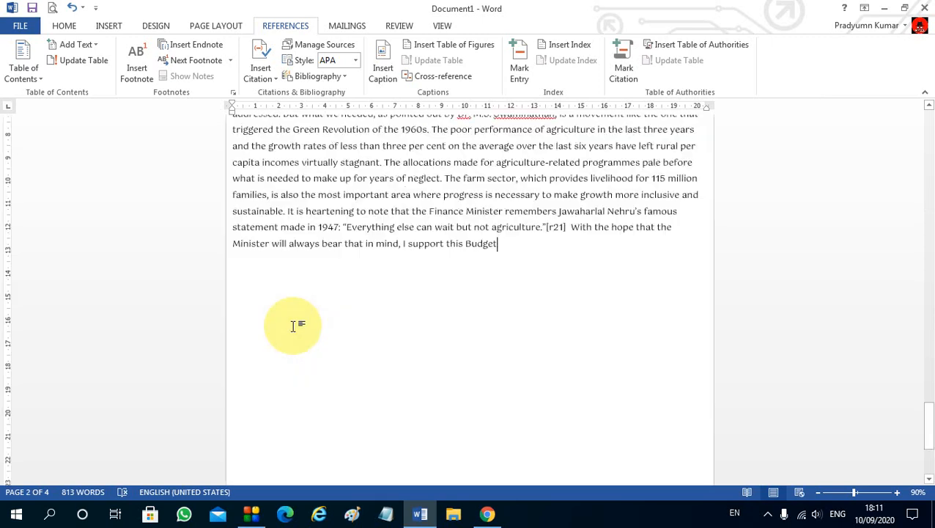
key("ctrl+Return")
key("ctrl+v")
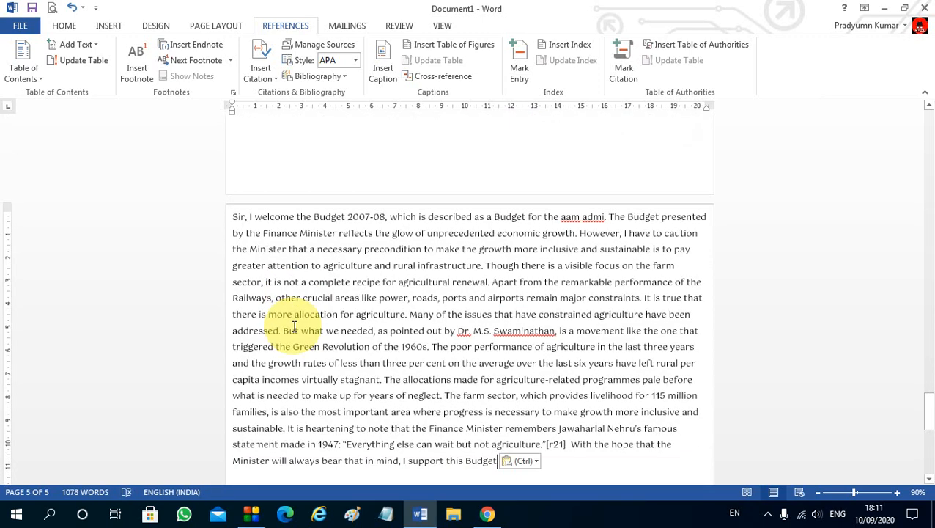
Add the Level 2 table-of-contents heading "Page 4" on a new line above the last page's paragraph.
left_click(235, 224)
key("Return")
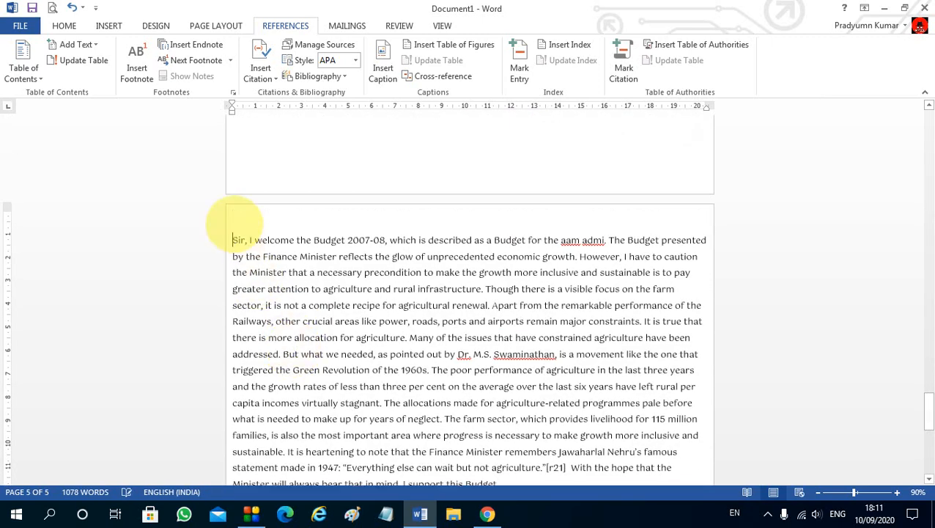
left_click(78, 45)
left_click(86, 94)
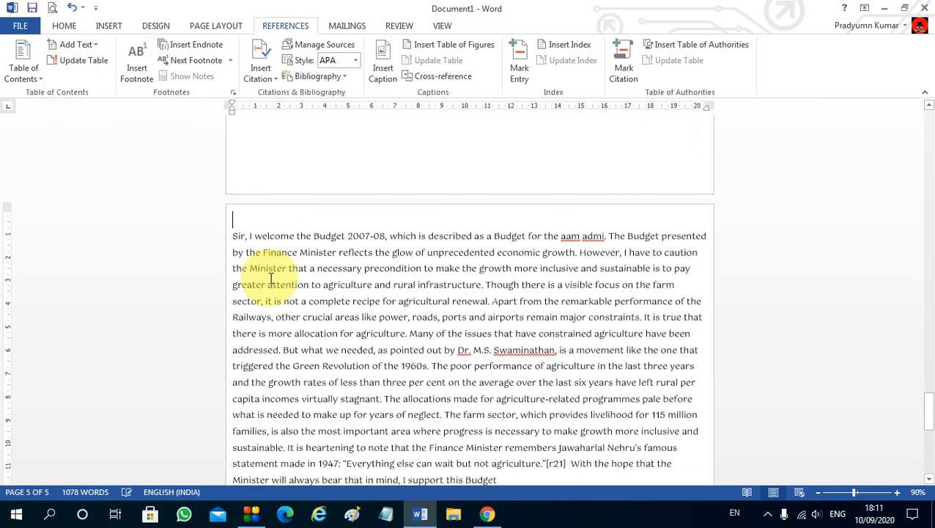
type("page")
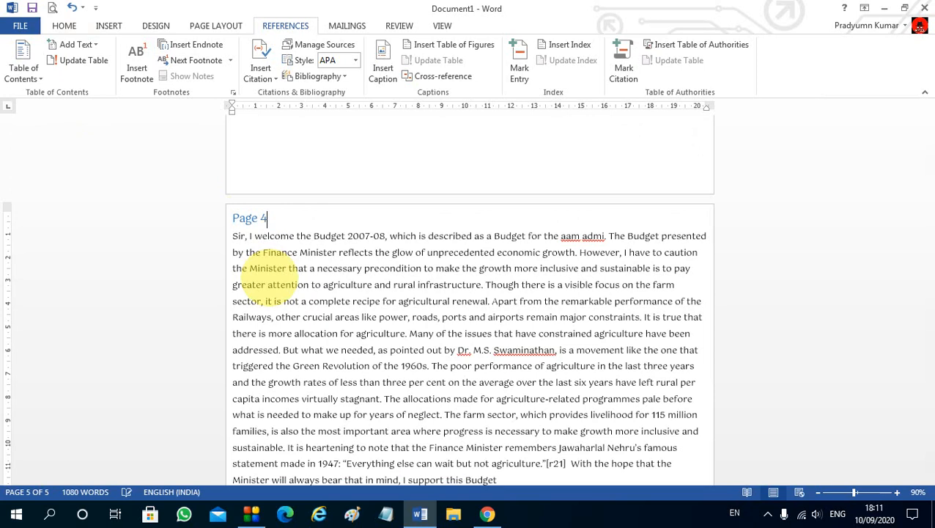
Update the entire table of contents so that it includes the "Page 4" heading.
key("ctrl+Home")
left_click(302, 121)
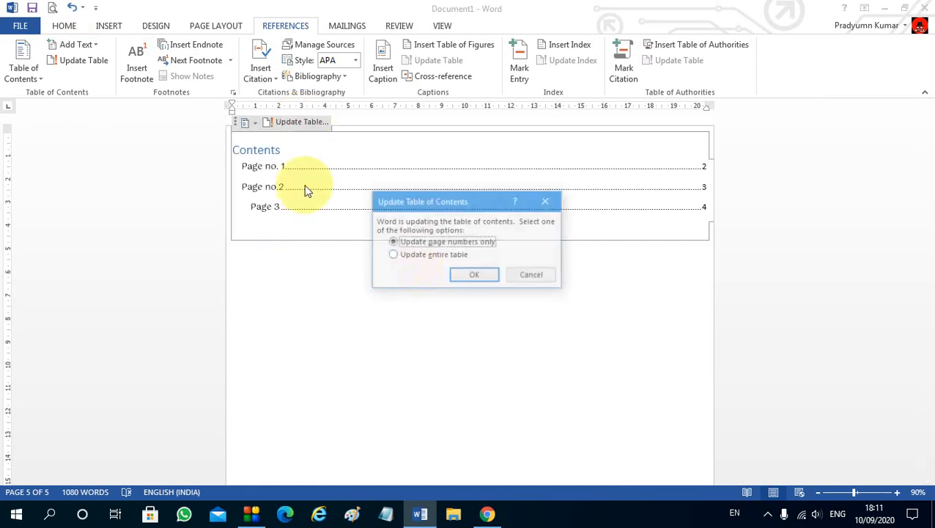
left_click(399, 254)
left_click(473, 275)
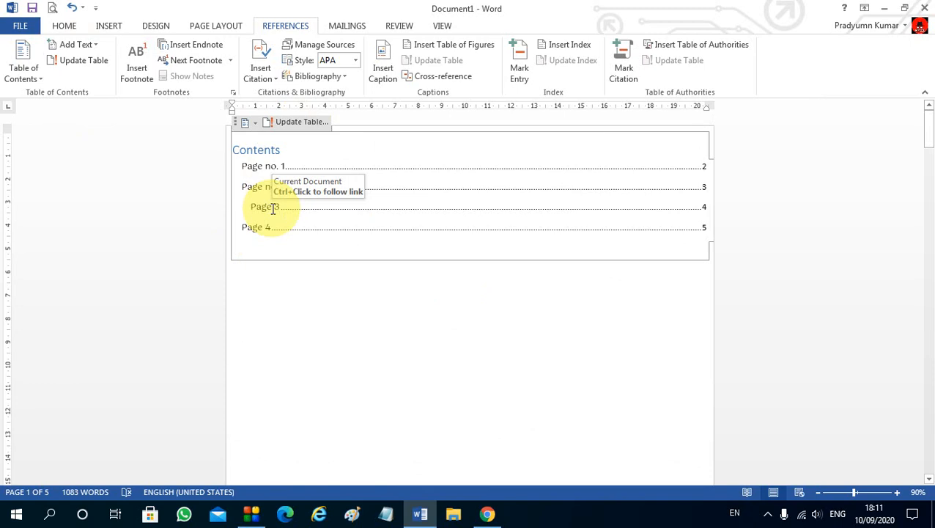
left_click(88, 50)
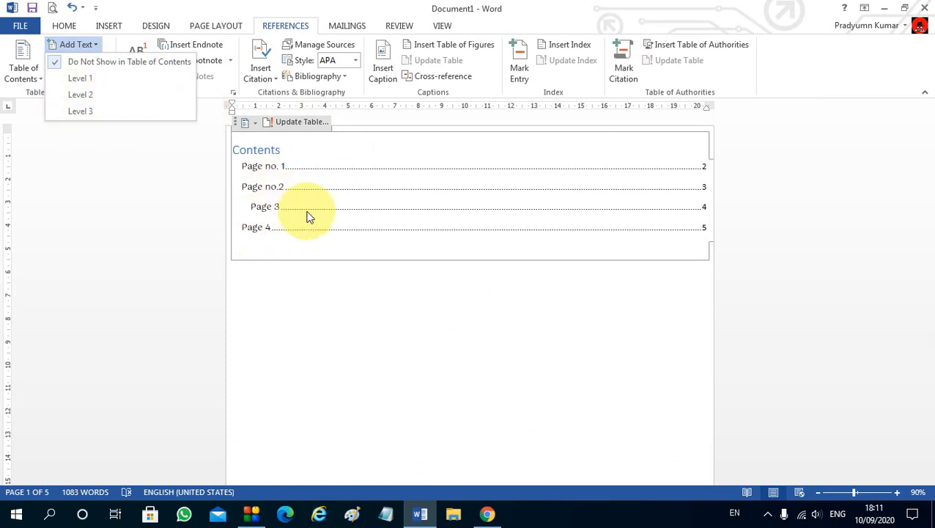
left_click(309, 320)
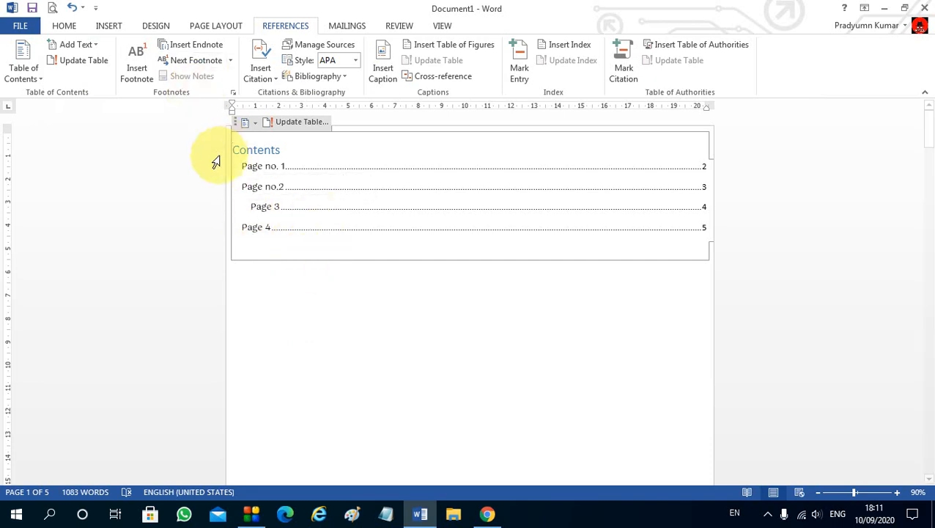
Insert the blank footer with three text placeholders, starting from the "Page no. 1" page.
scroll(257, 145, "down", 15)
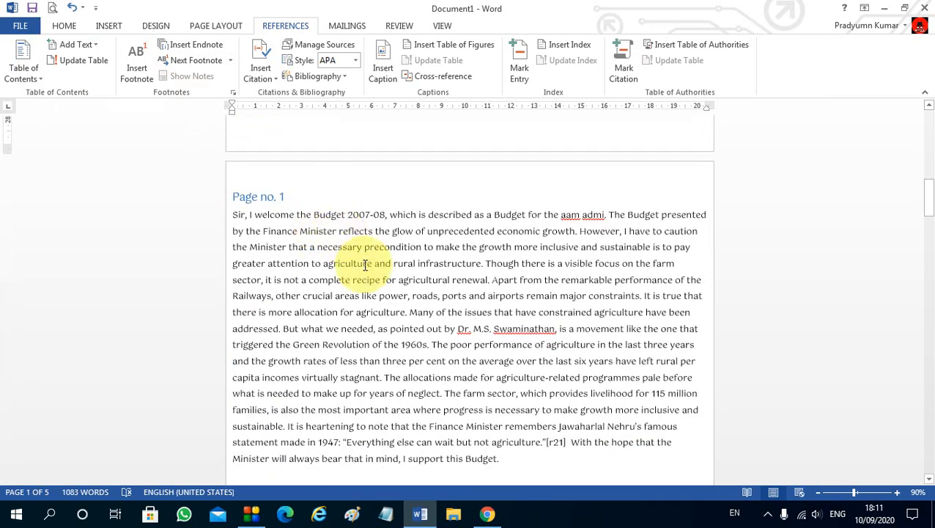
scroll(364, 265, "down", 10)
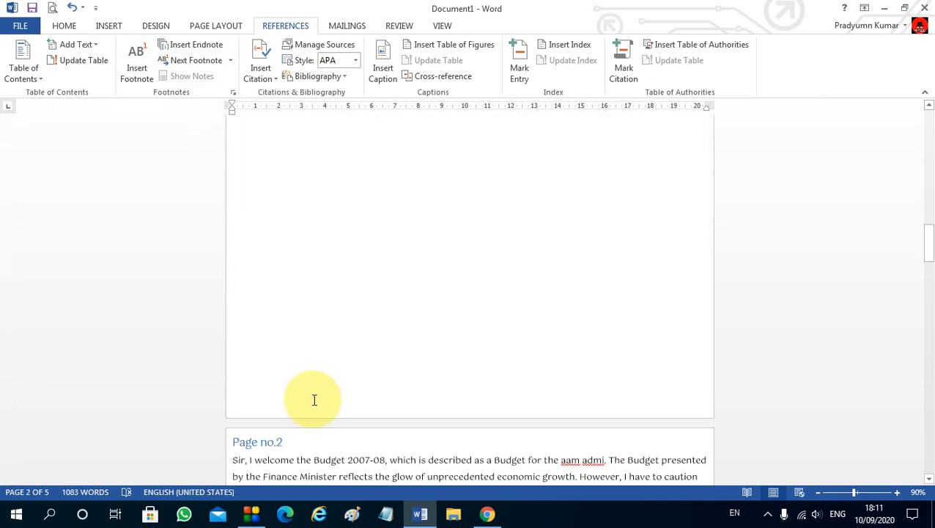
scroll(314, 399, "down", 5)
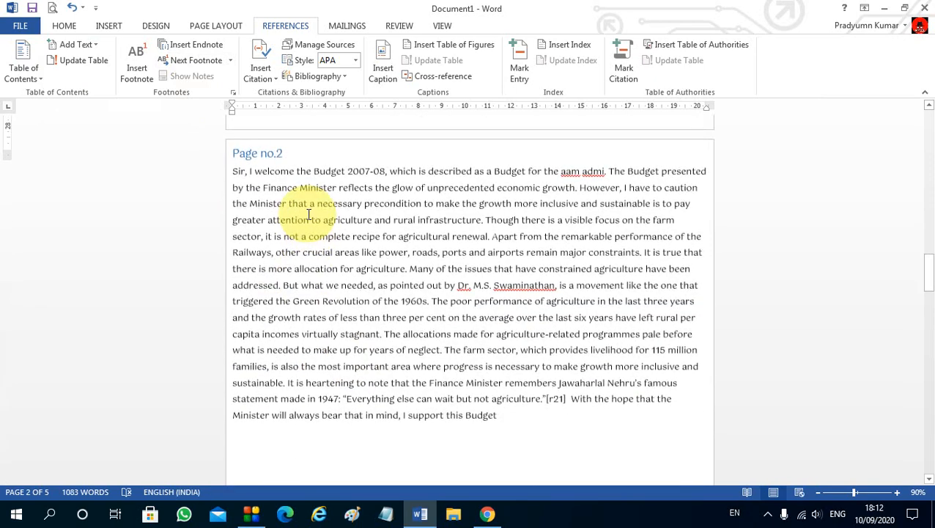
scroll(309, 214, "up", 2)
left_click(313, 178)
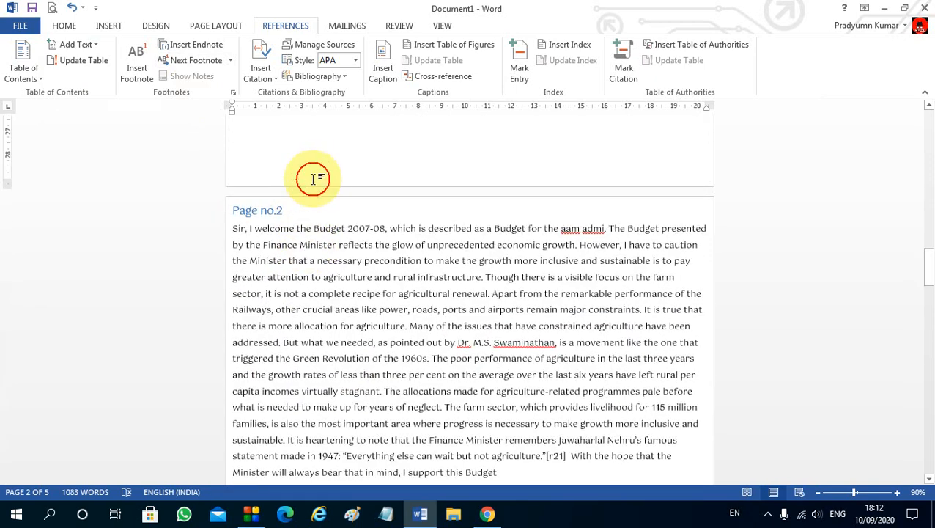
left_click(110, 28)
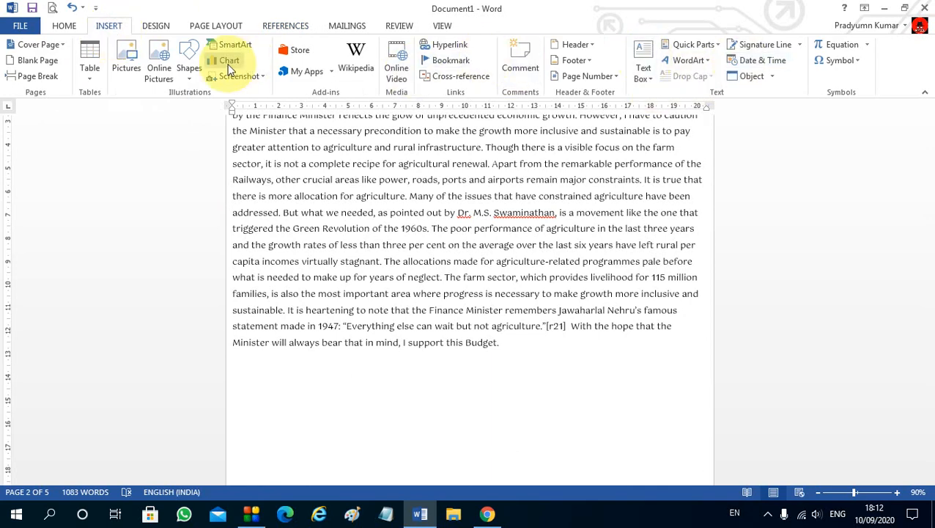
left_click(593, 66)
left_click(700, 203)
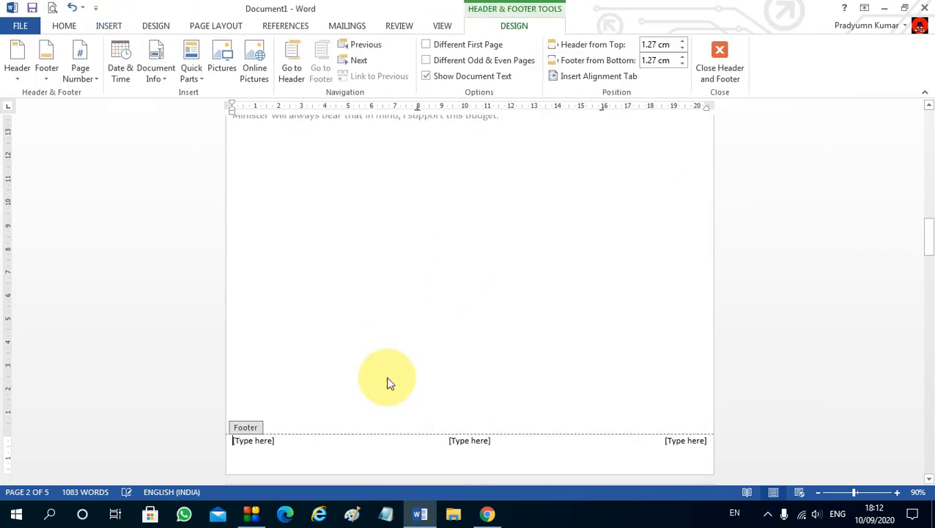
Fill the footer's first placeholder with "ddddd" and check the footer on the "Page no.2" page.
scroll(388, 384, "down", 1)
left_click(250, 382)
type("ddd")
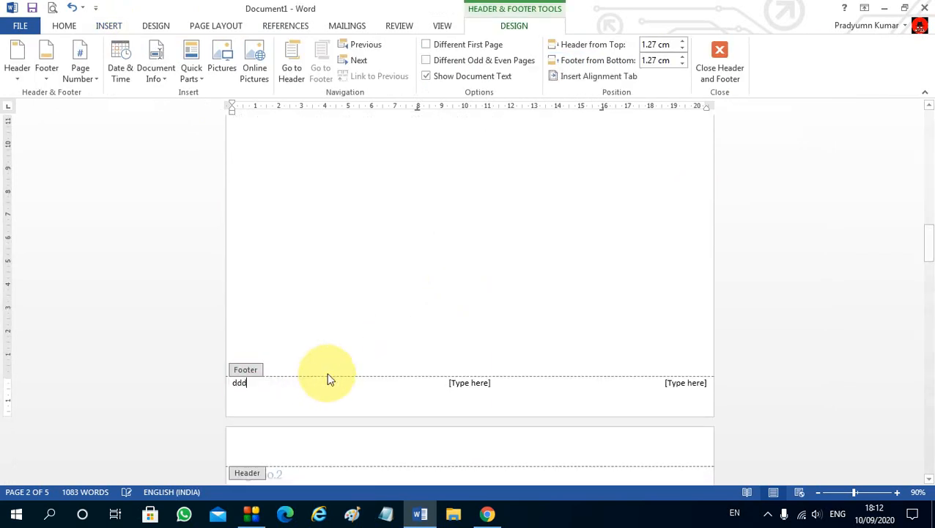
type("dd")
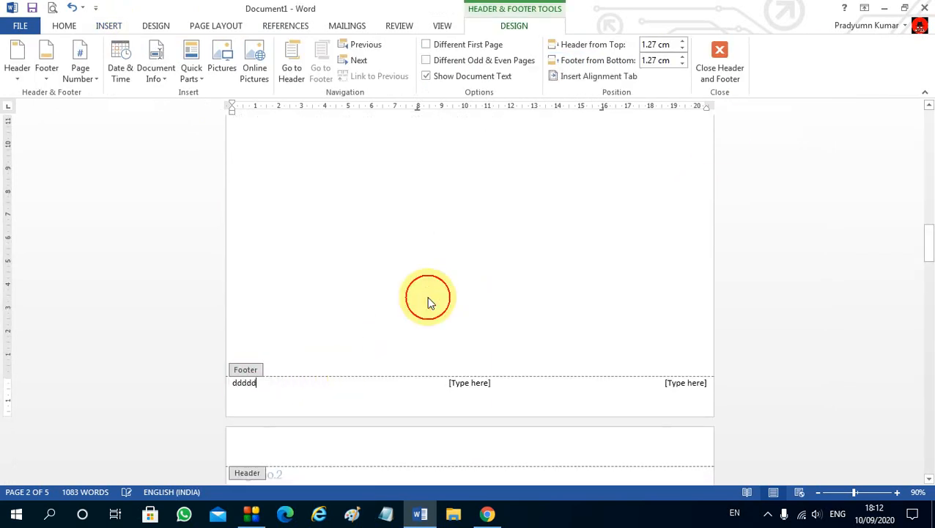
double_click(288, 302)
scroll(286, 381, "down", 7)
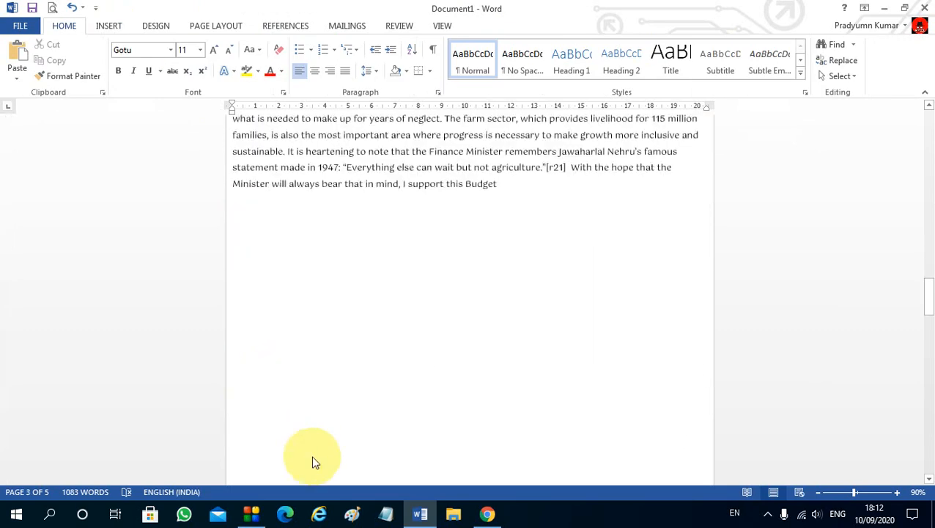
scroll(288, 361, "down", 3)
scroll(288, 354, "up", 4)
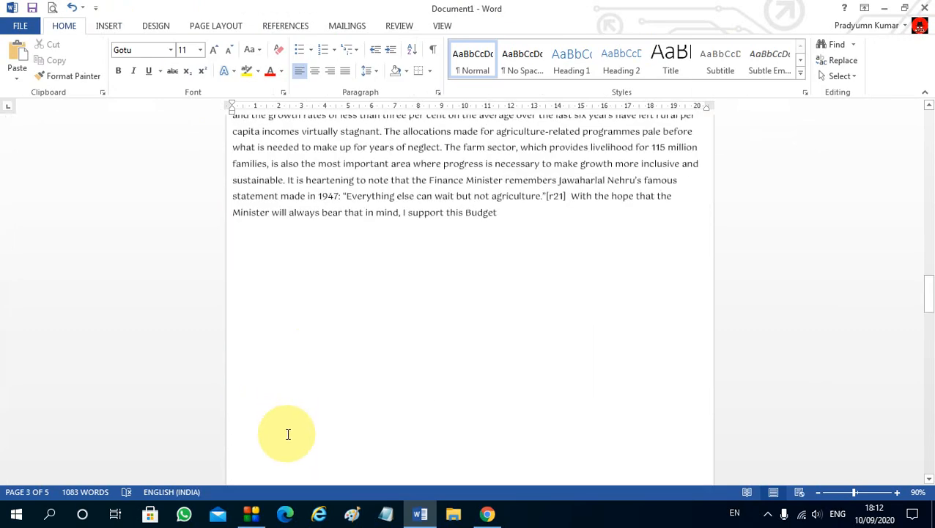
scroll(288, 434, "down", 5)
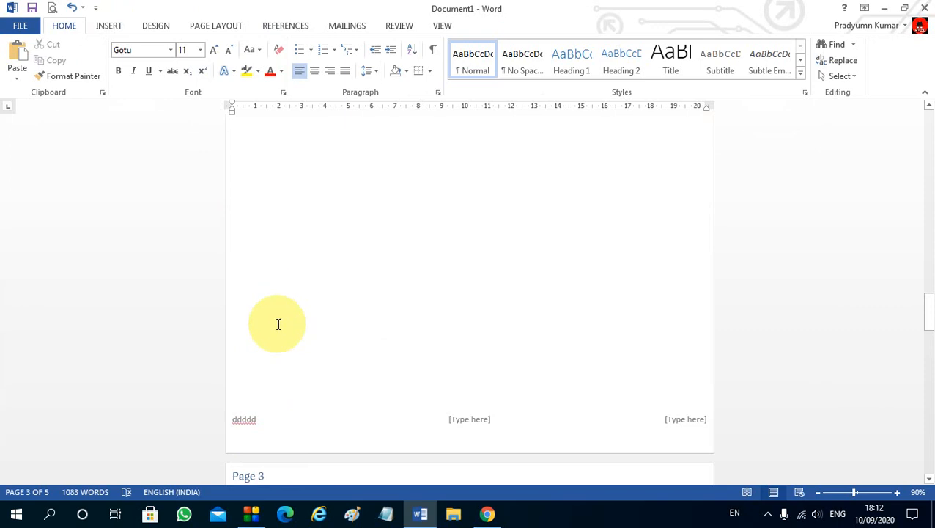
scroll(269, 376, "up", 5)
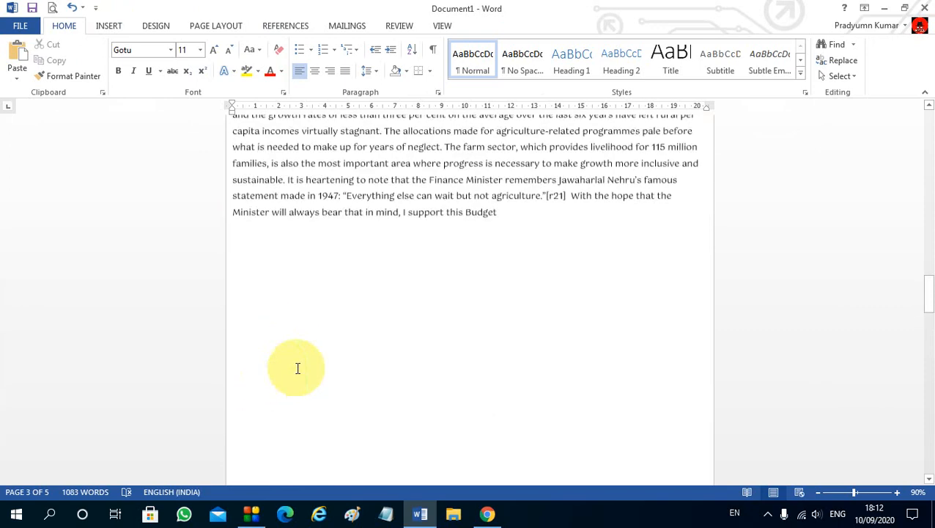
Insert a footnote directly after "1960" in the paragraph on the "Page no.2" page.
left_click(519, 216)
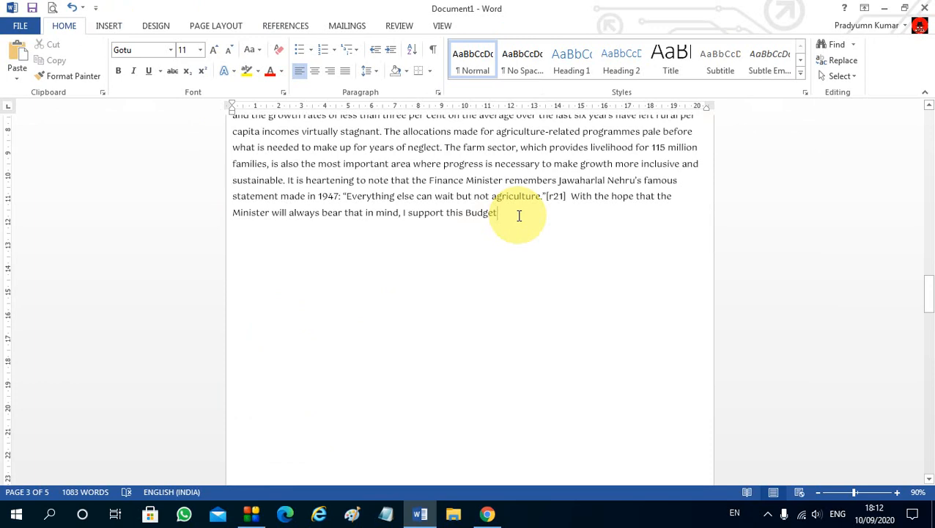
scroll(417, 230, "up", 3)
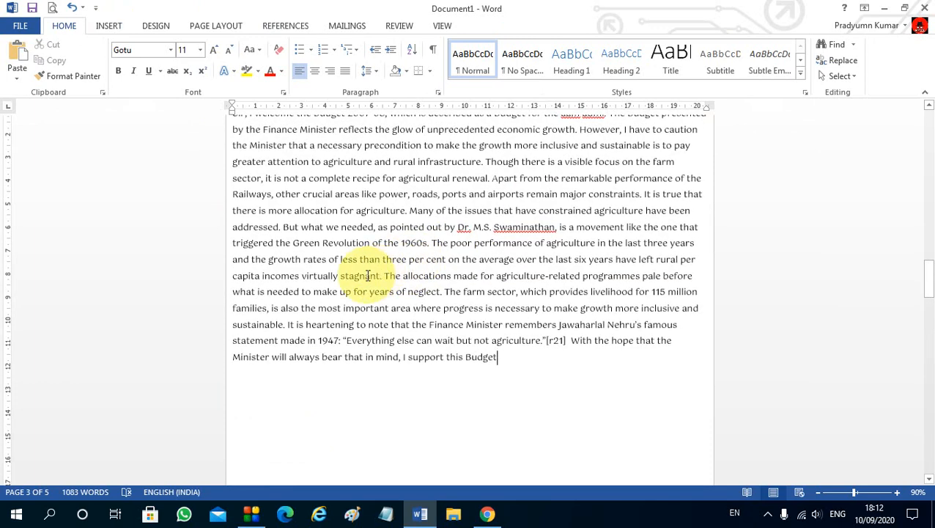
left_click(366, 276)
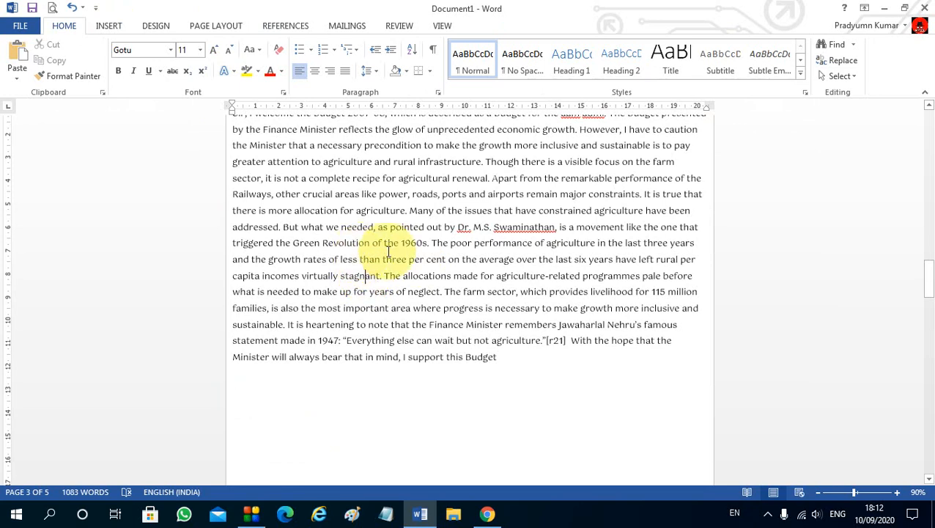
left_click(417, 244)
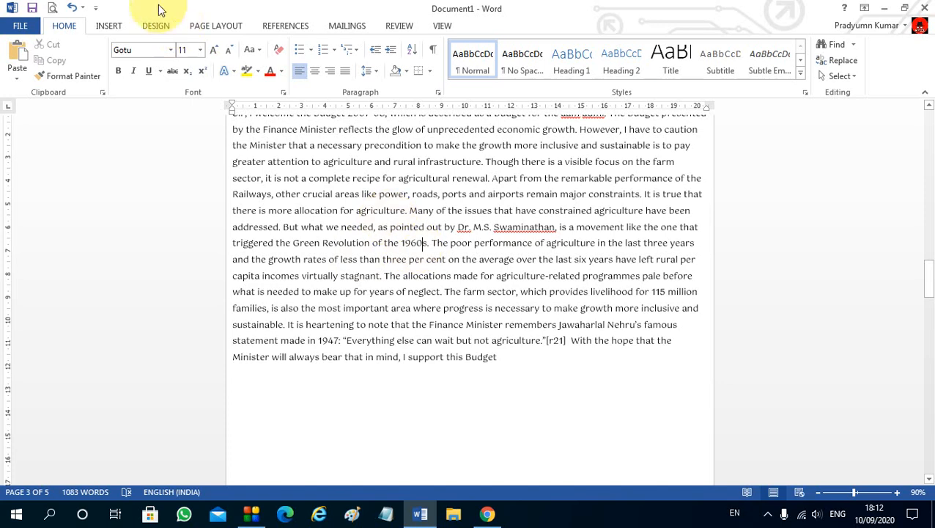
left_click(275, 26)
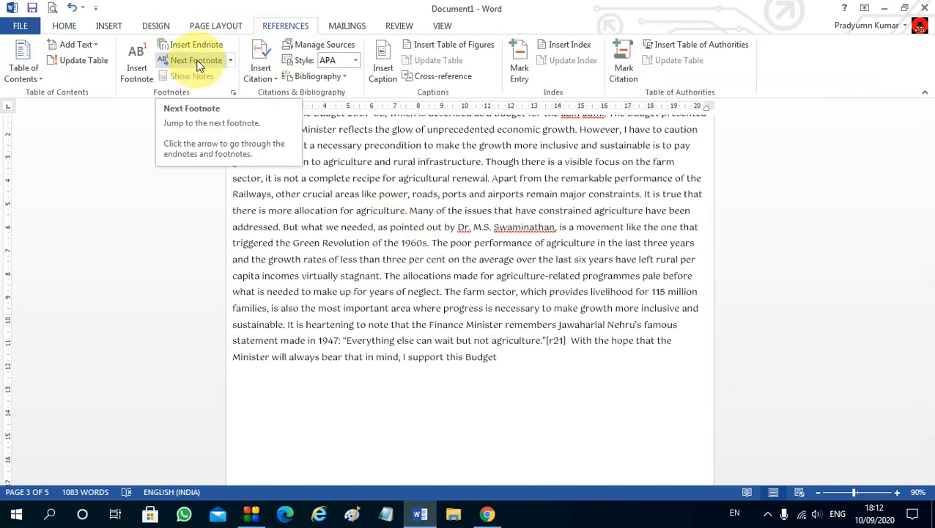
left_click(137, 63)
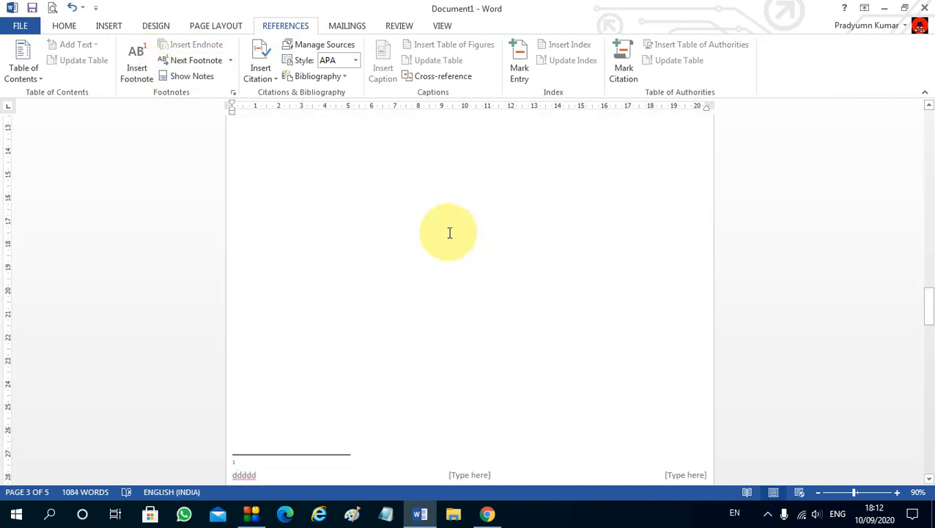
Jump from the reference mark at "1960" to its footnote and enter the note text "This is a time or year".
scroll(452, 213, "up", 2)
scroll(456, 188, "up", 1, "ctrl")
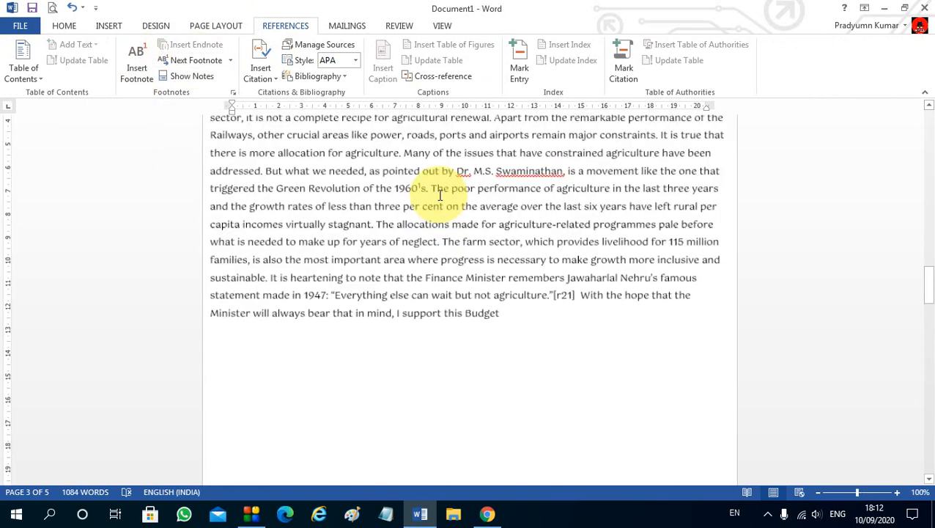
scroll(440, 195, "up", 4, "ctrl")
mouse_move(401, 215)
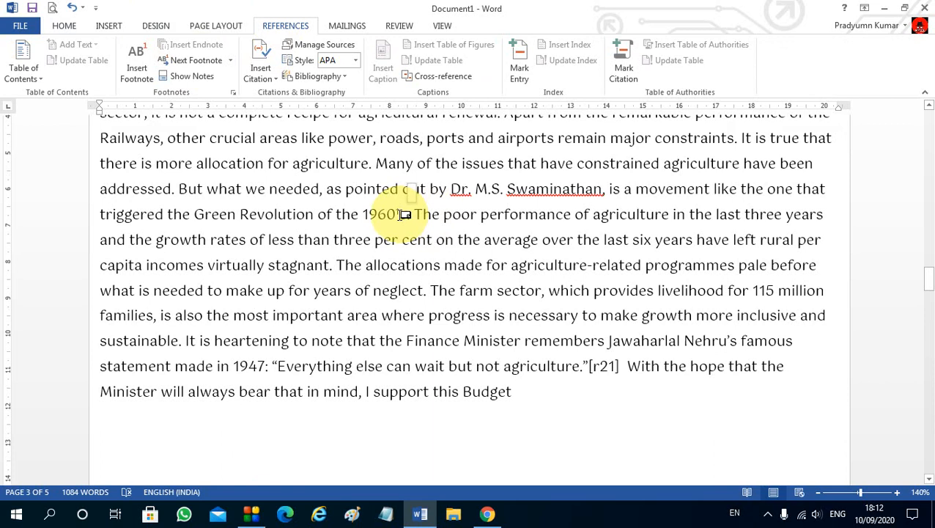
double_click(400, 214)
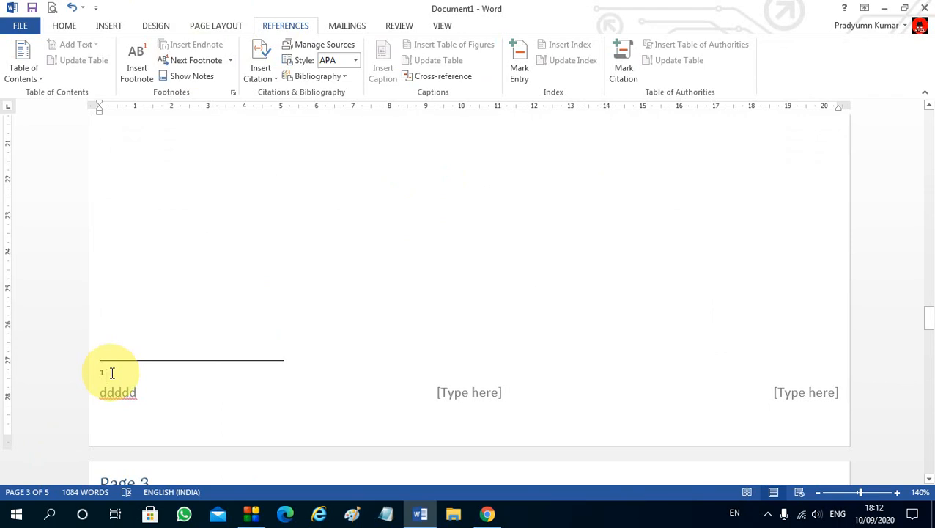
type("This is a ti")
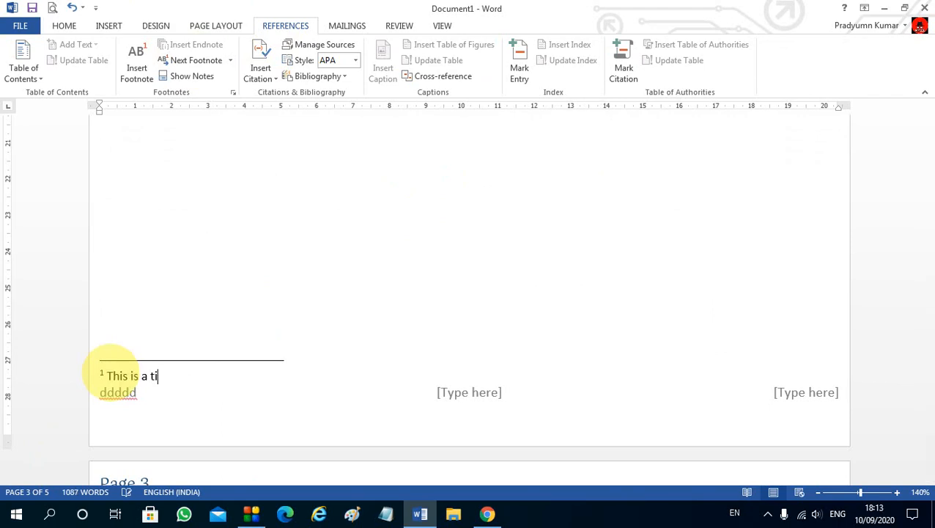
type("me or year")
Examine the footnote reference at "1960", its pop-up note and the matching note above the footer.
scroll(296, 201, "up", 10)
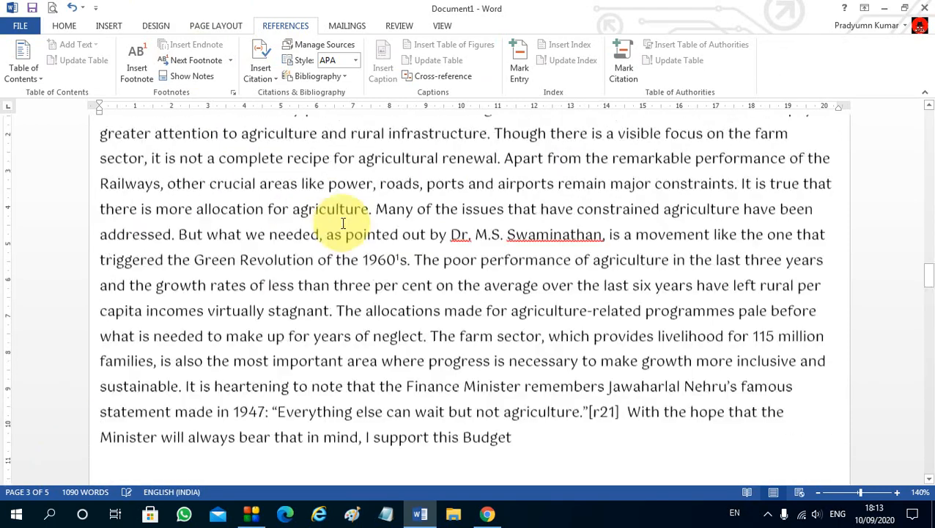
left_click(375, 270)
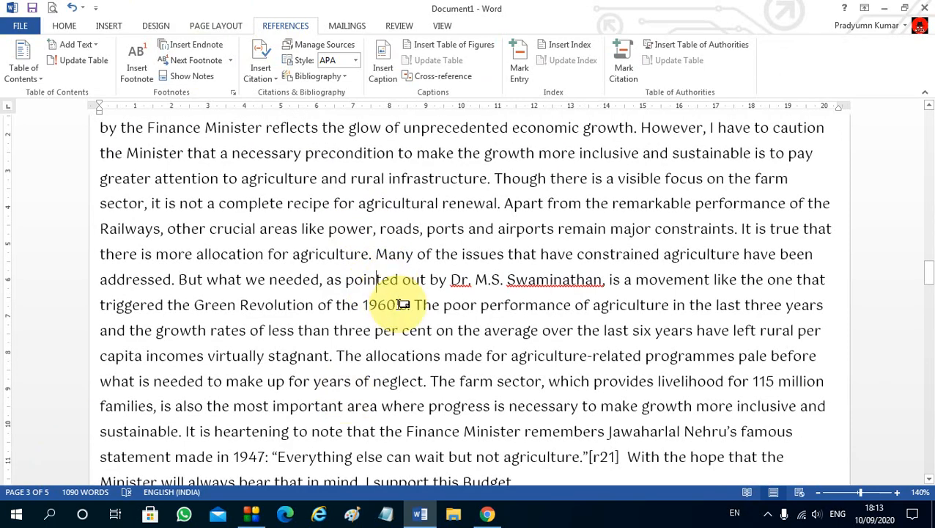
left_click(398, 304)
left_click(398, 304, "ctrl")
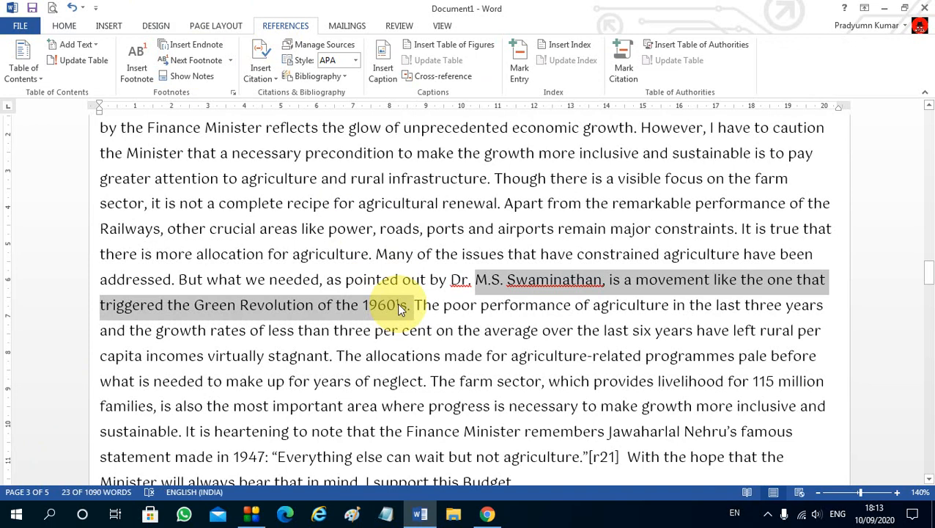
left_click(394, 297)
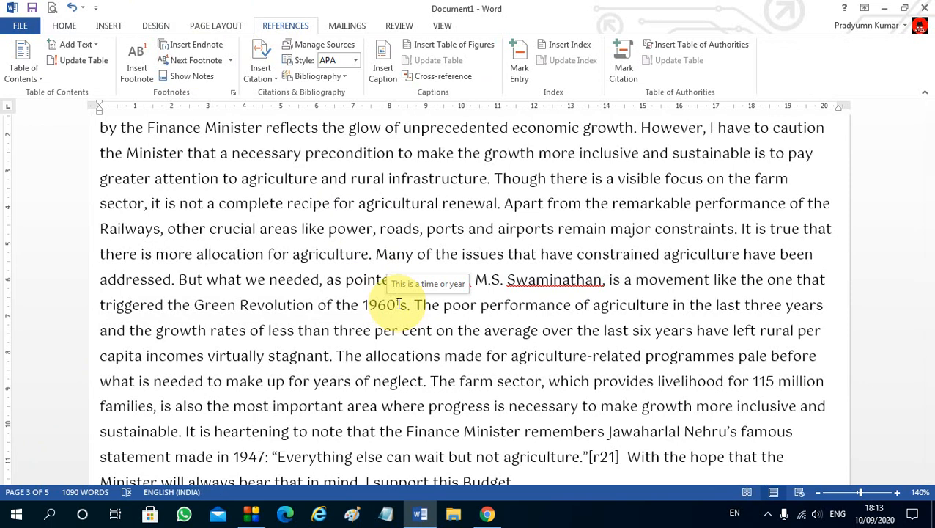
type("'")
key("BackSpace")
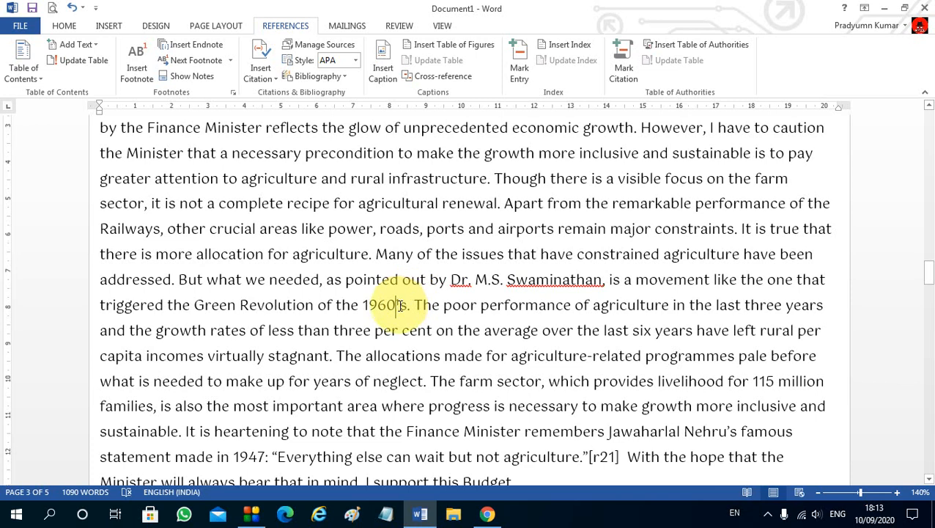
scroll(335, 326, "down", 4)
scroll(146, 451, "down", 4)
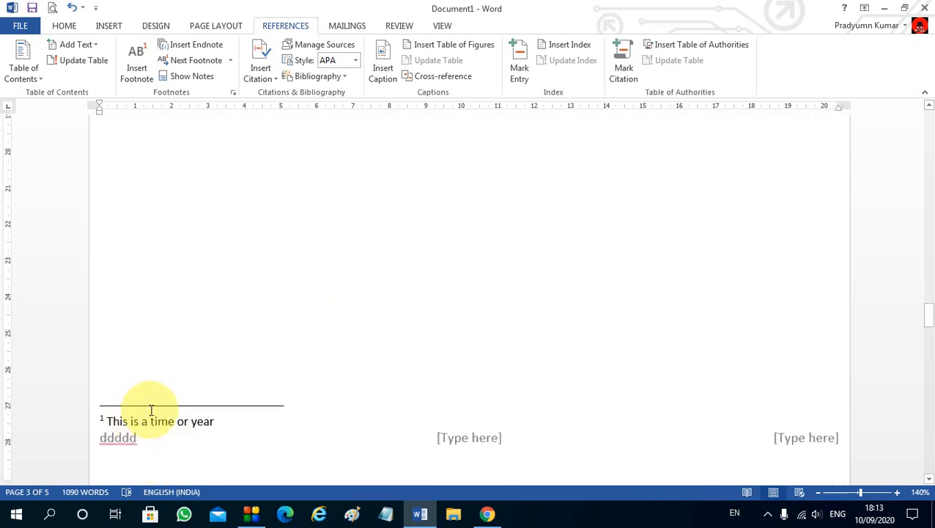
scroll(198, 418, "up", 8)
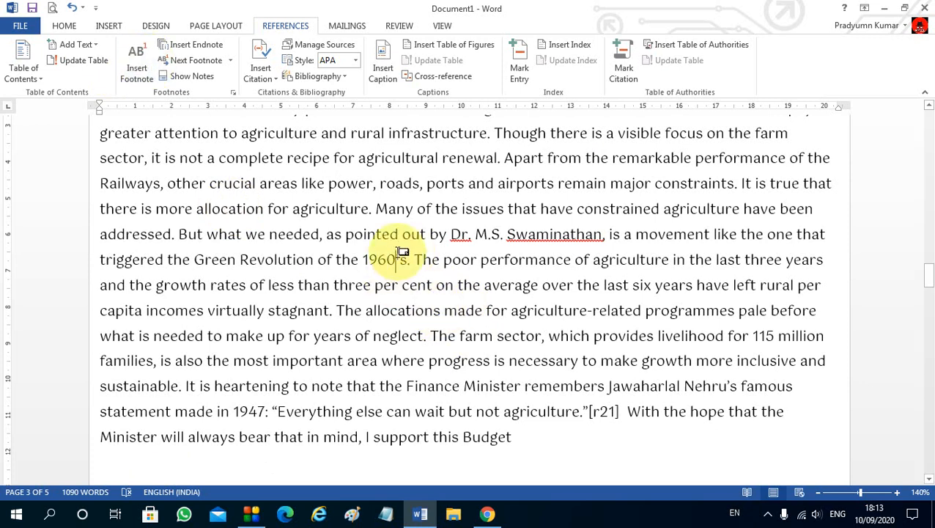
scroll(334, 397, "down", 2)
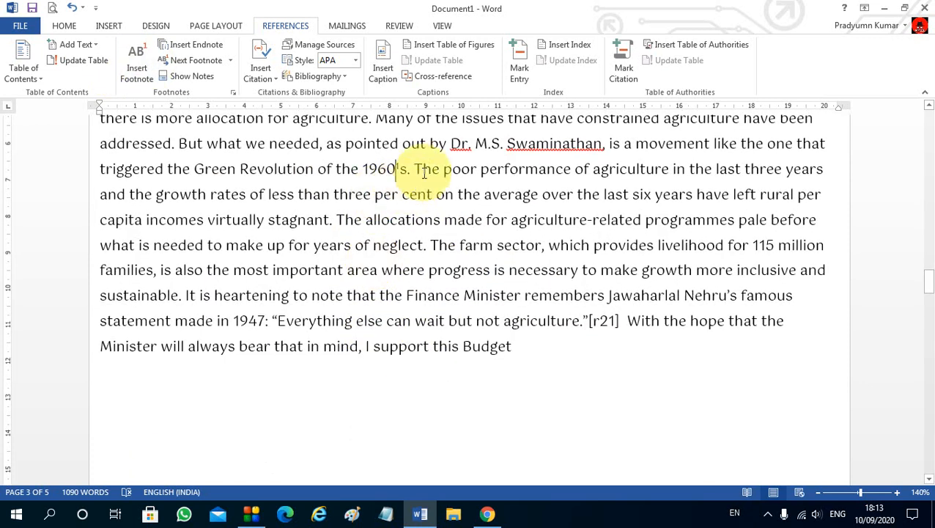
Insert a second footnote after the word "poor" with the text "Poor mean the person who have no money.".
left_click(478, 170)
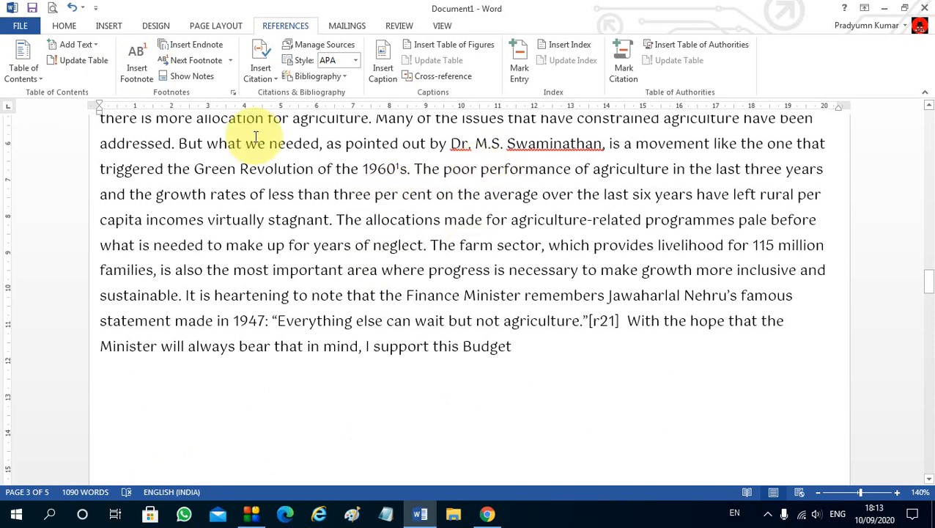
left_click(134, 57)
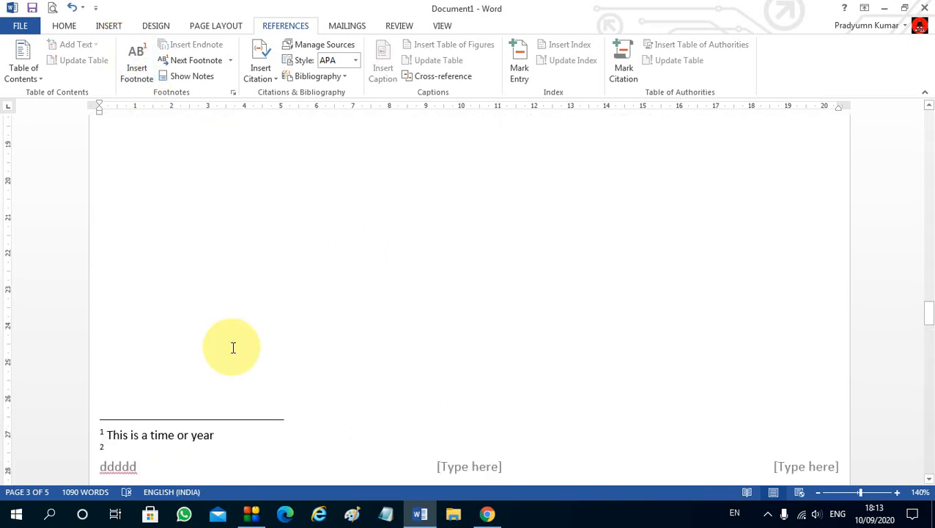
type("th")
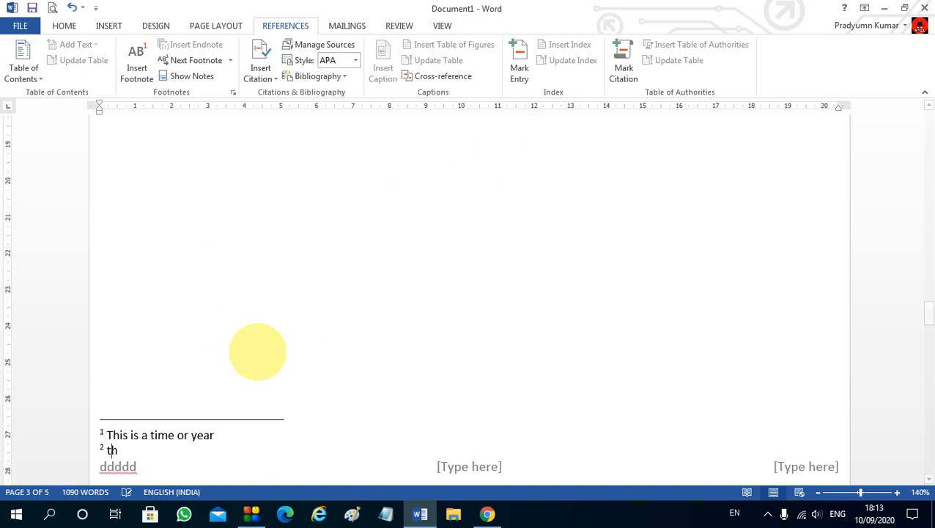
key("BackSpace")
key("BackSpace")
type("p")
type("oor mae")
type("ean ")
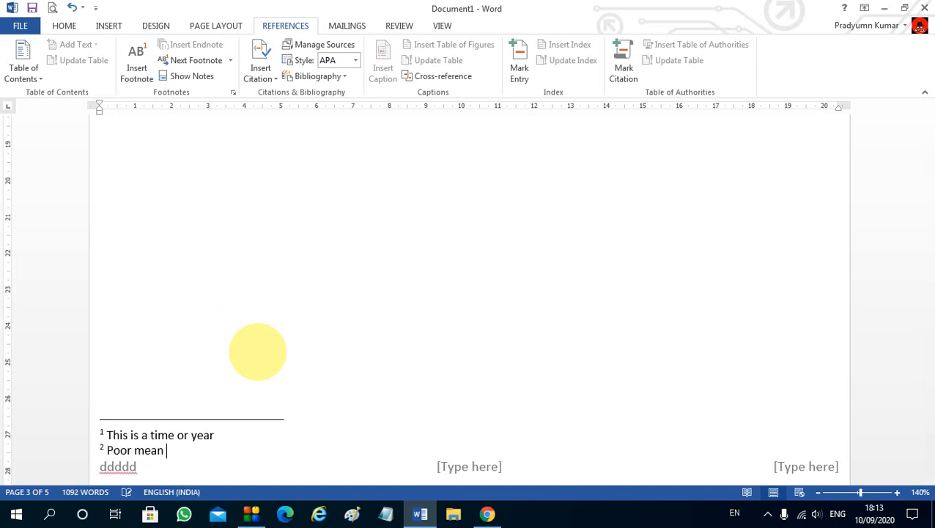
type("the person wh")
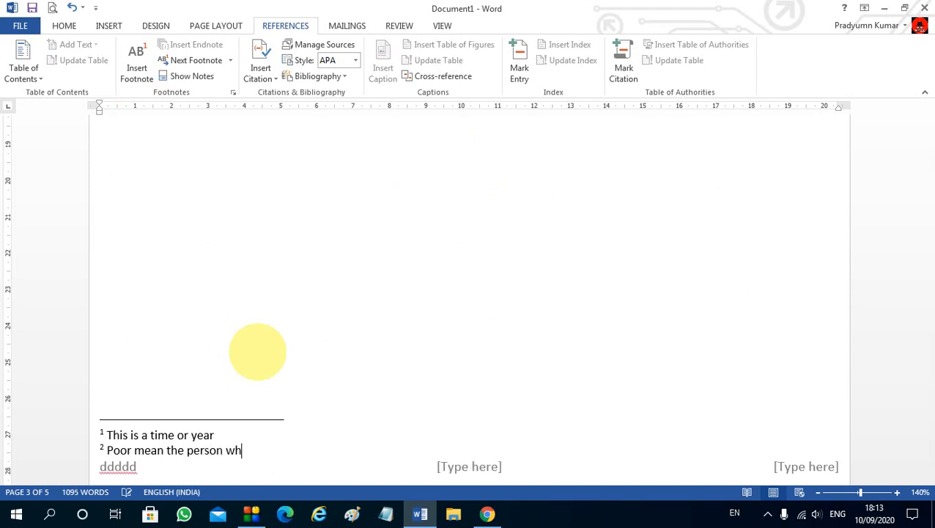
type("o ha ve no mony")
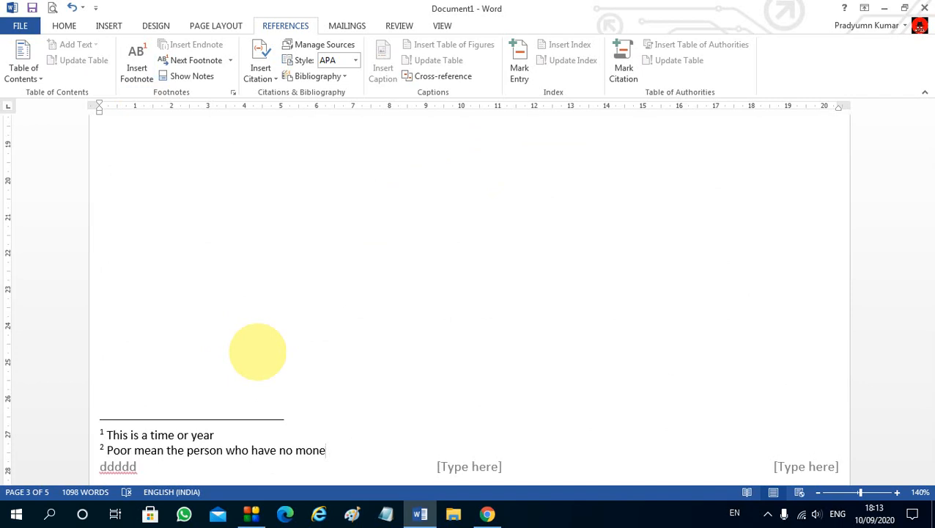
Review both footnote references and their notes, and compare the page with the footers of the following pages.
scroll(257, 350, "up", 8)
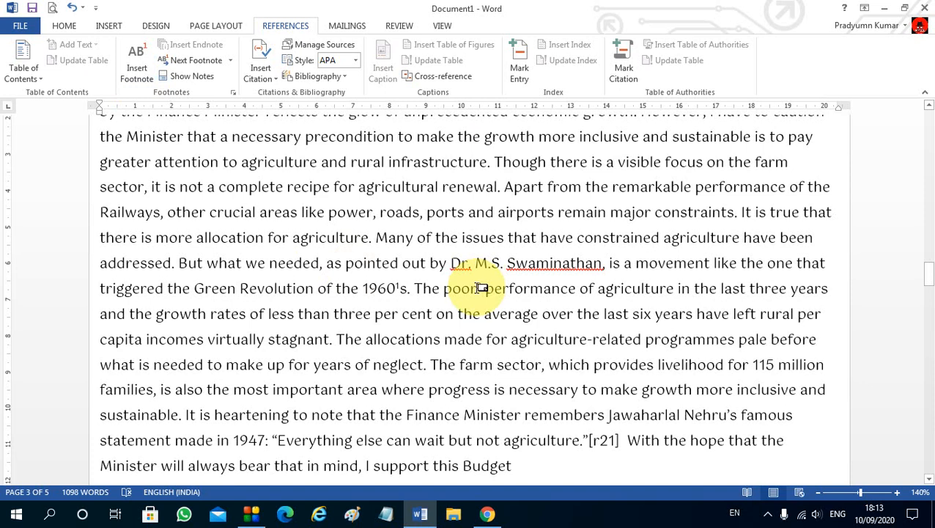
mouse_move(483, 286)
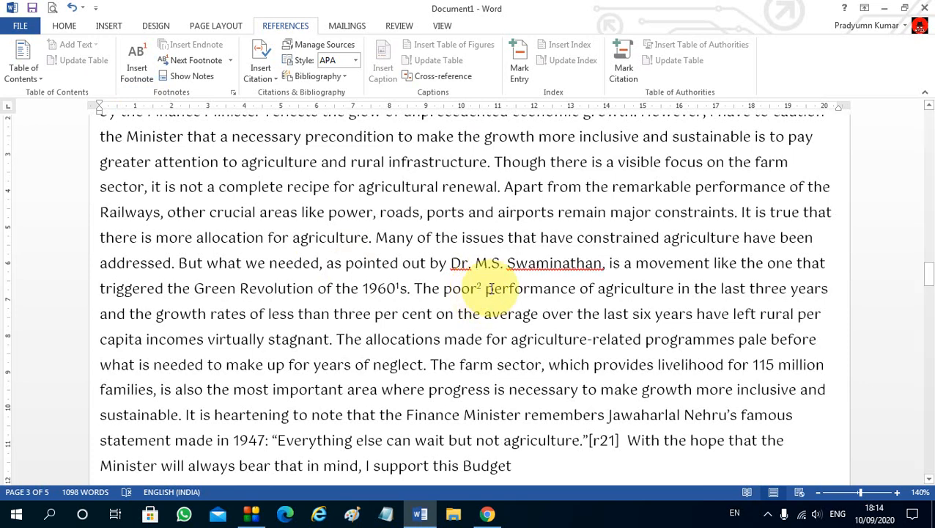
scroll(447, 300, "down", 7)
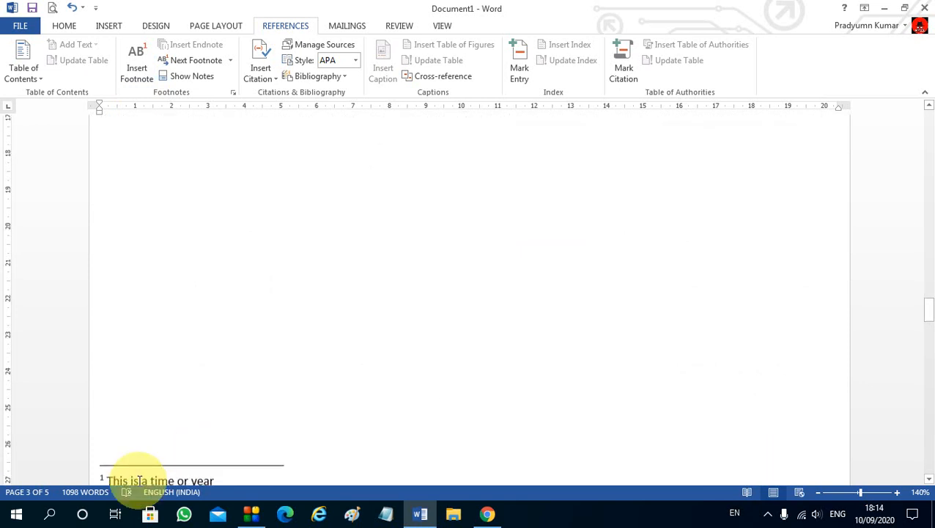
scroll(154, 462, "down", 1)
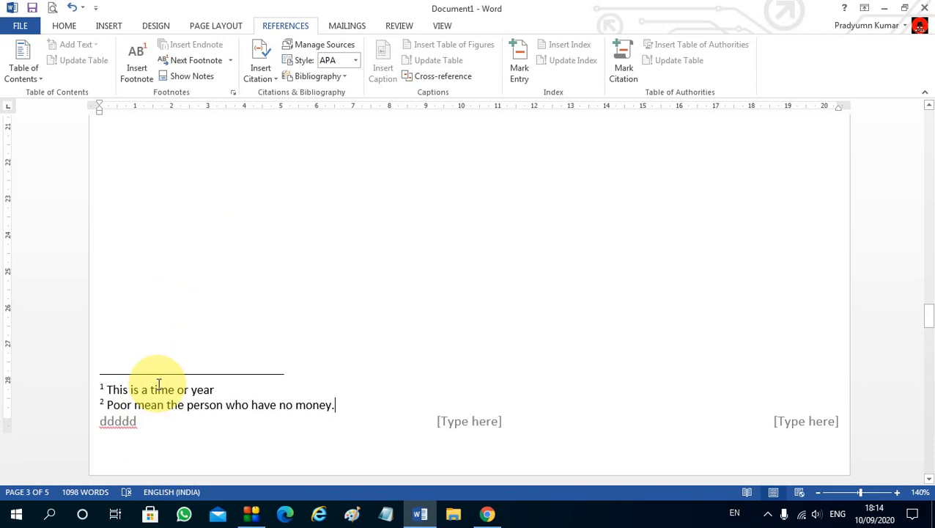
scroll(161, 376, "down", 7)
scroll(175, 369, "down", 5)
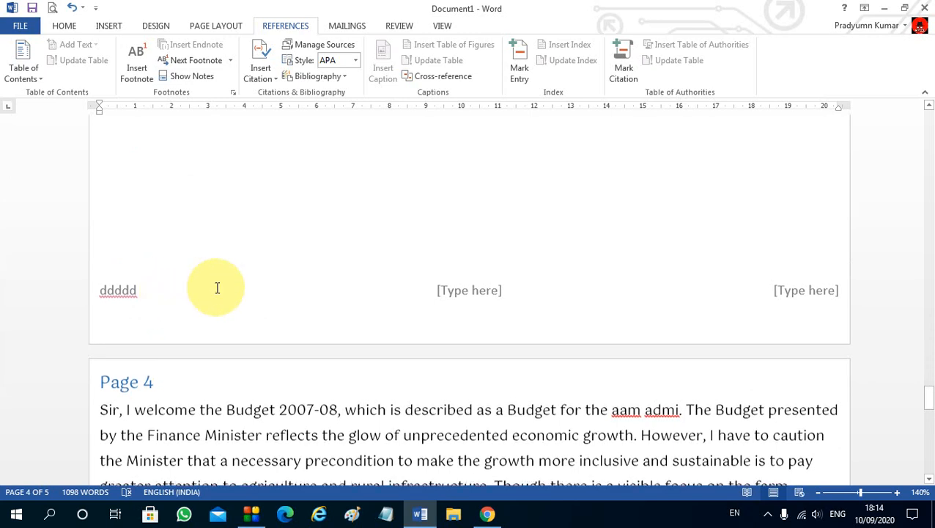
scroll(217, 287, "up", 5)
scroll(217, 287, "down", 4)
scroll(248, 290, "up", 3)
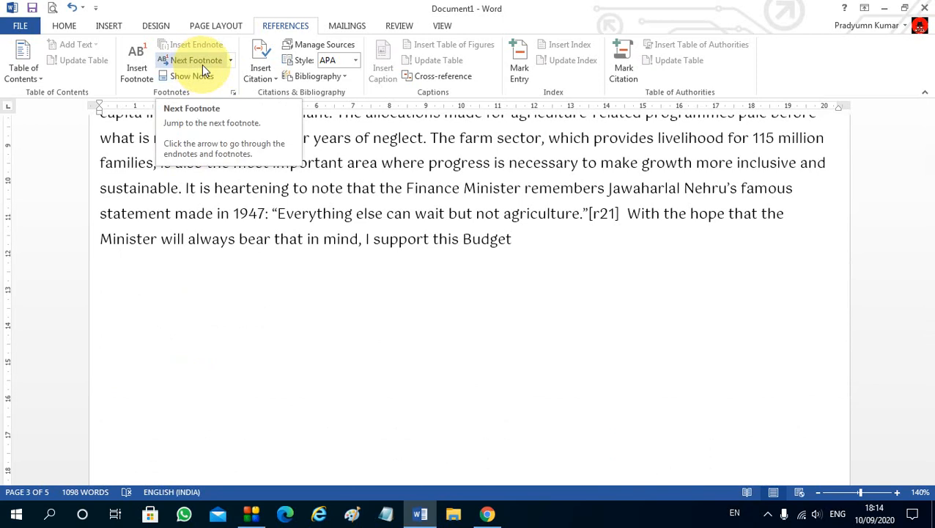
scroll(187, 381, "down", 4)
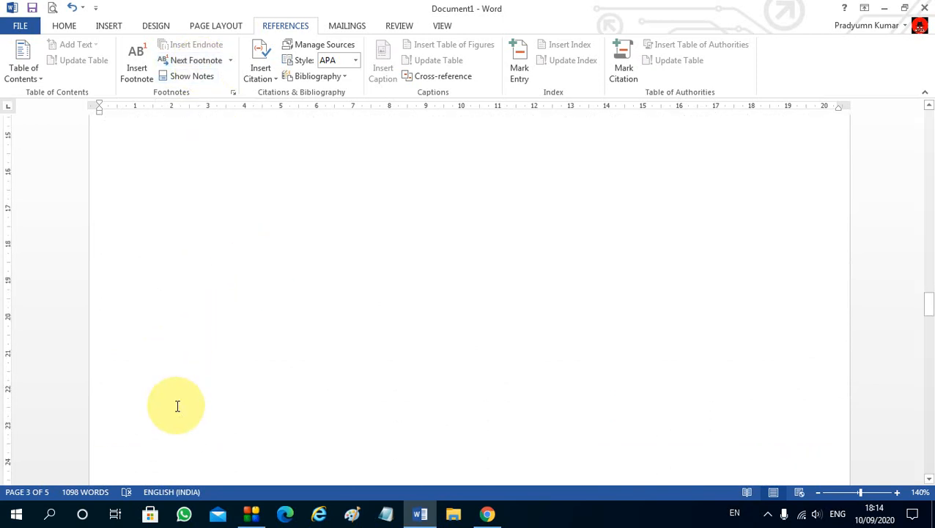
scroll(178, 406, "up", 4)
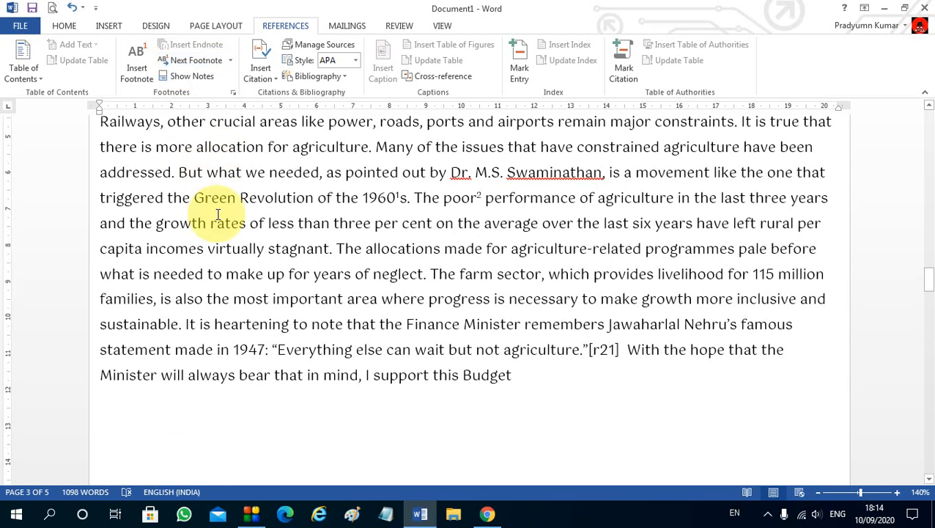
scroll(236, 200, "down", 8)
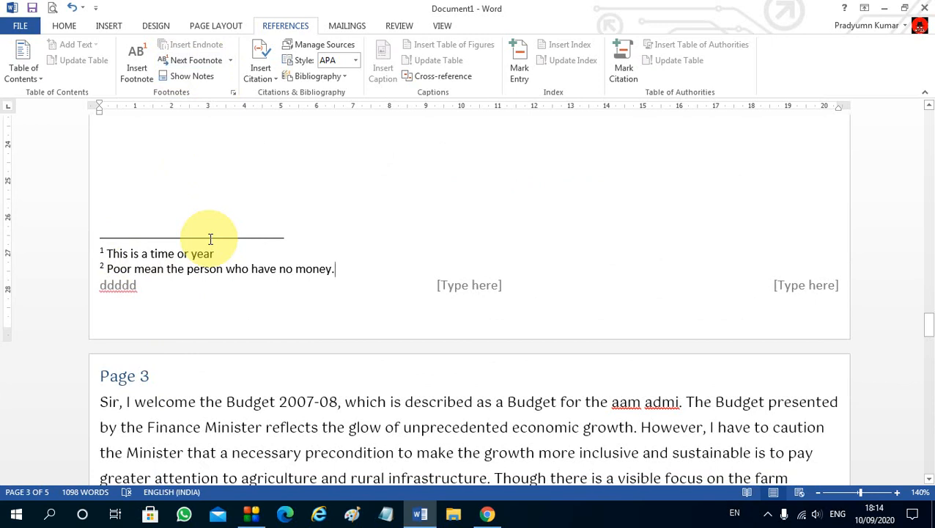
scroll(268, 219, "down", 10)
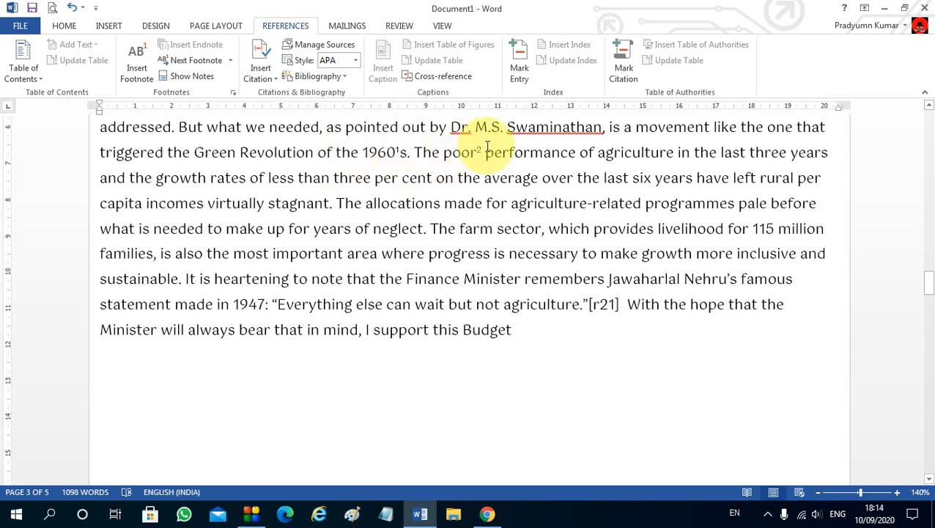
mouse_move(478, 153)
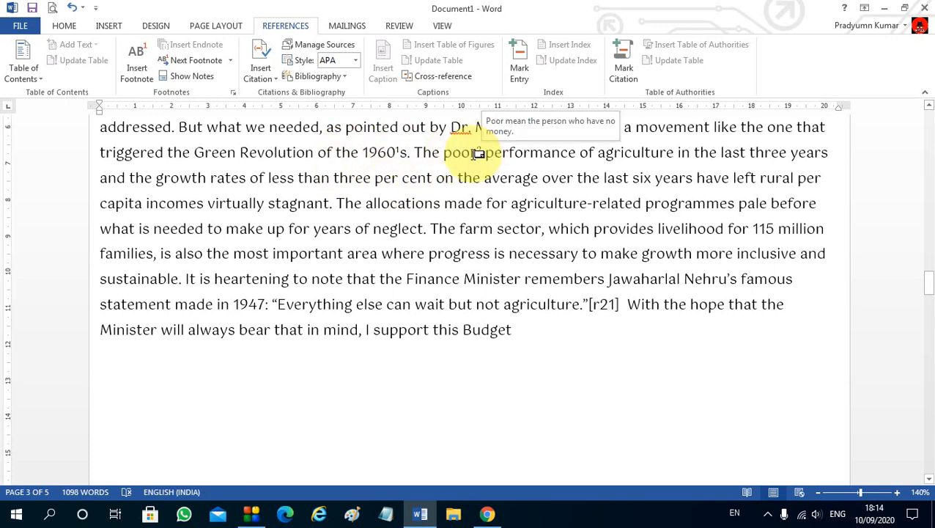
Insert an endnote after the word "The" preceding "poor" with the text "This is last page".
left_click(441, 155)
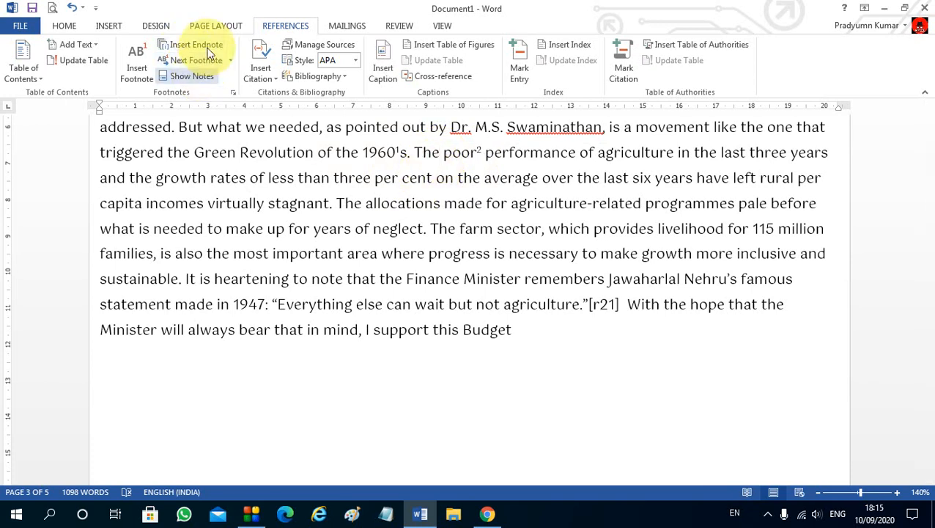
left_click(205, 45)
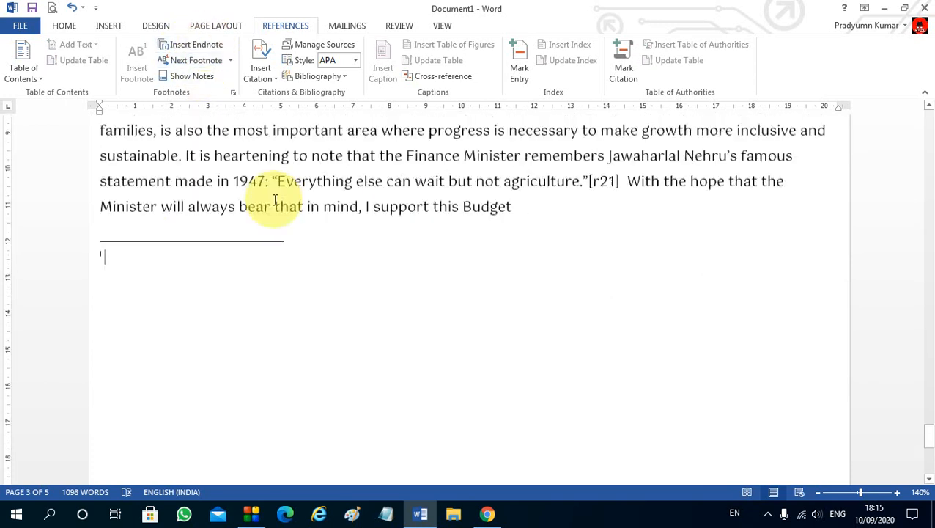
scroll(252, 273, "down", 3)
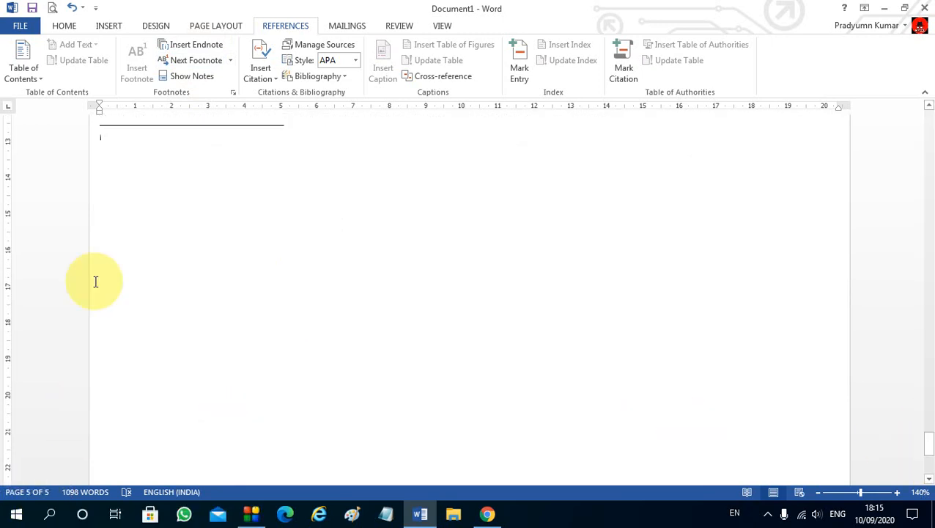
type("This is la")
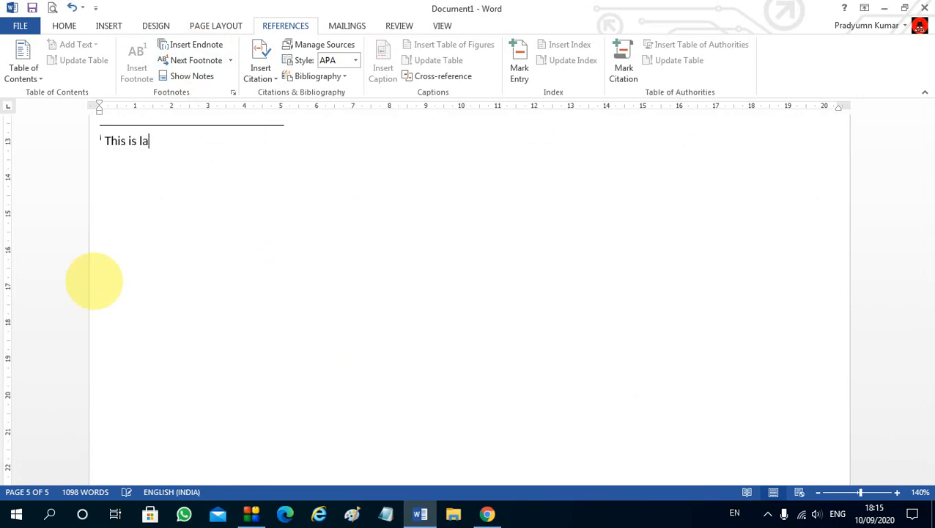
type("st page")
Return to the third page's text and examine the endnote reference after "The" and its pop-up note.
scroll(226, 234, "up", 5)
scroll(283, 301, "up", 10)
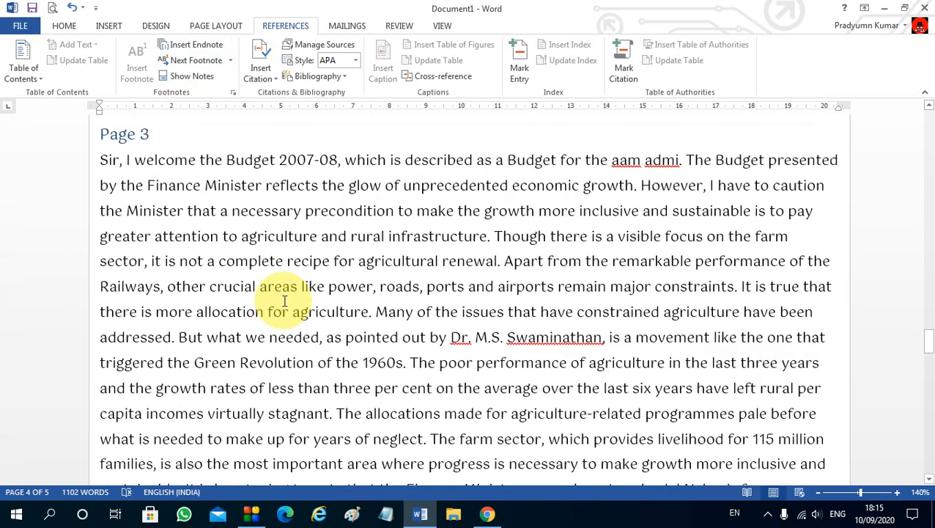
scroll(308, 306, "down", 10)
scroll(336, 313, "up", 8)
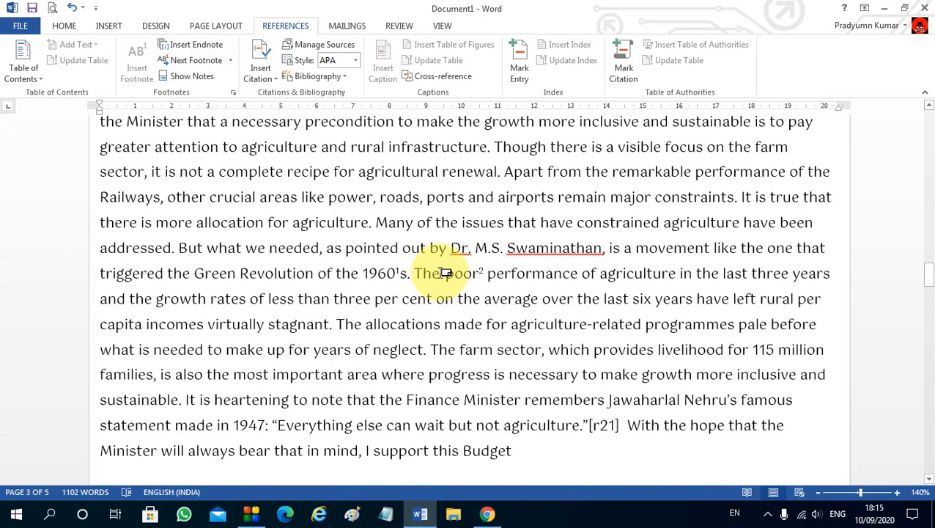
mouse_move(446, 273)
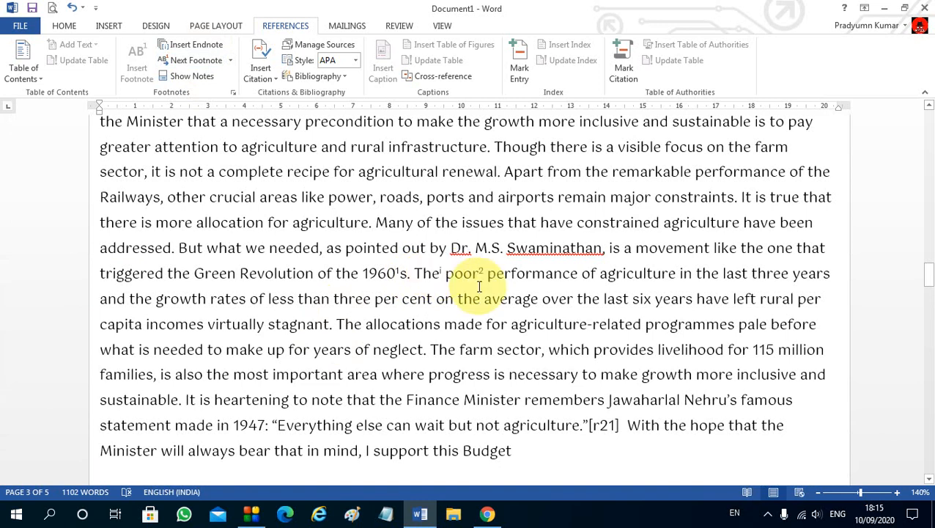
scroll(462, 242, "up", 7, "ctrl")
scroll(367, 184, "down", 3)
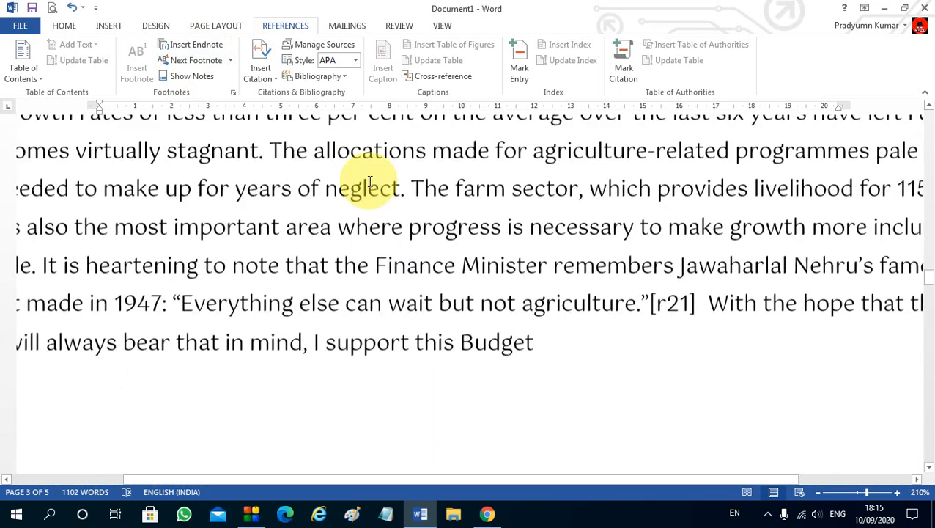
scroll(363, 211, "up", 1)
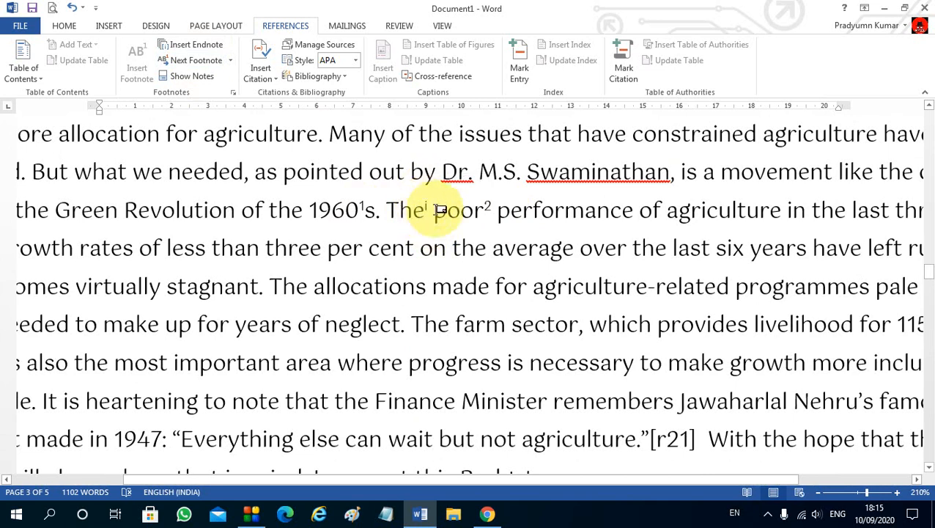
mouse_move(424, 211)
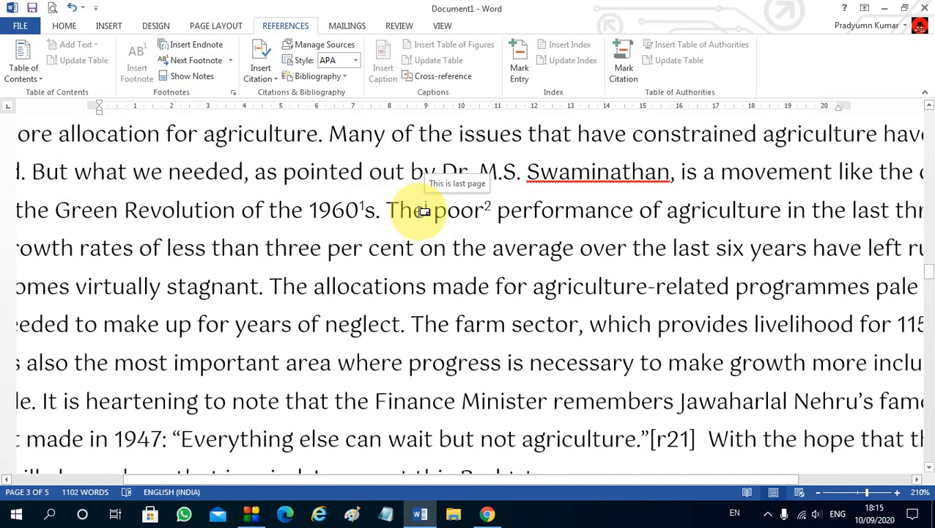
Follow the pages to the end of the document and examine the endnote below the last paragraph.
scroll(416, 218, "down", 3)
scroll(414, 223, "down", 10)
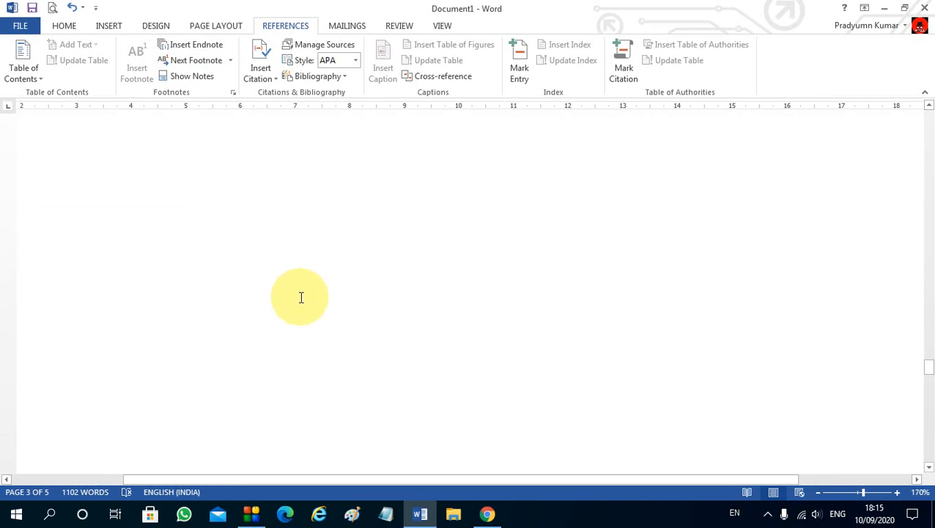
scroll(301, 264, "up", 10)
scroll(304, 279, "down", 15)
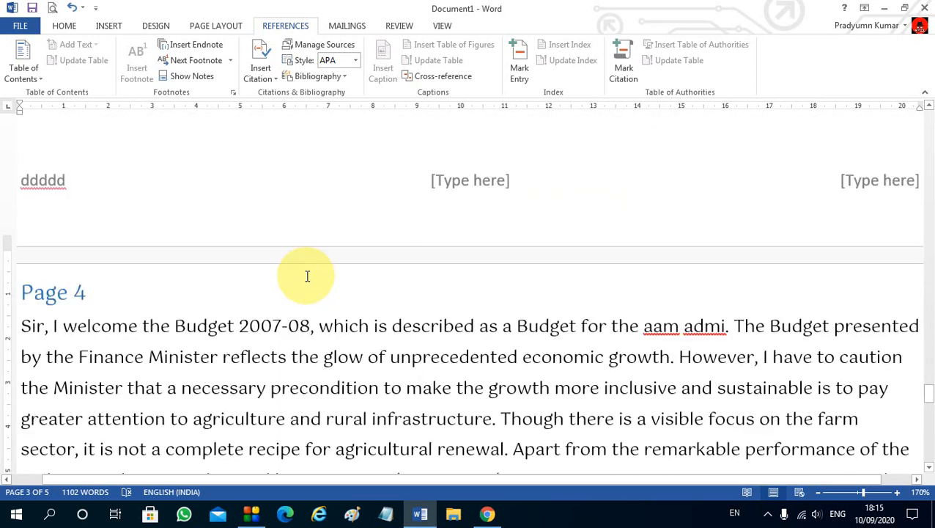
scroll(307, 278, "down", 20)
scroll(185, 271, "up", 5)
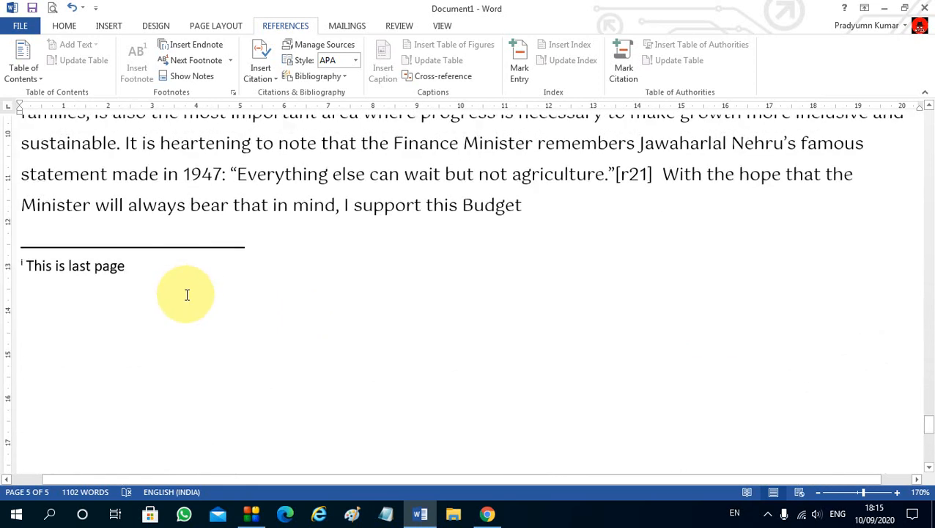
scroll(187, 295, "down", 2, "ctrl")
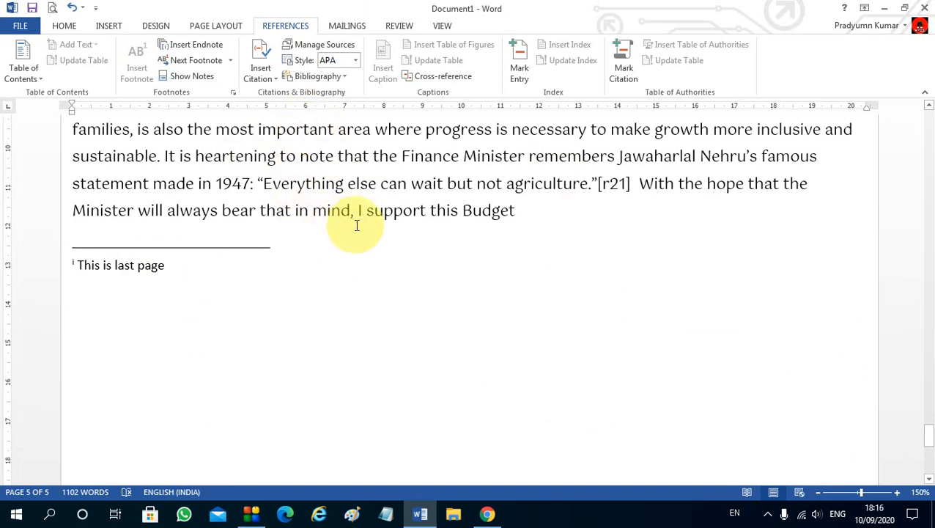
scroll(360, 230, "down", 5, "ctrl")
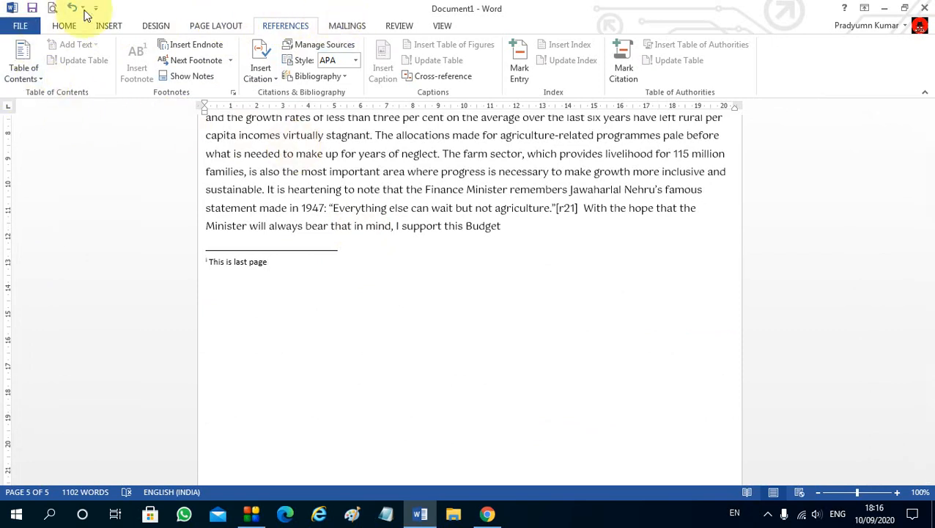
left_click(332, 208)
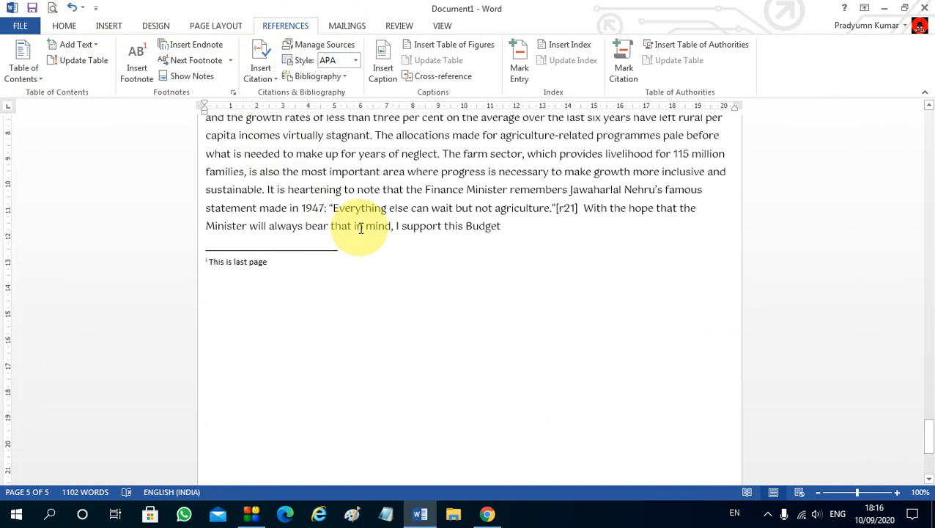
left_click(342, 189)
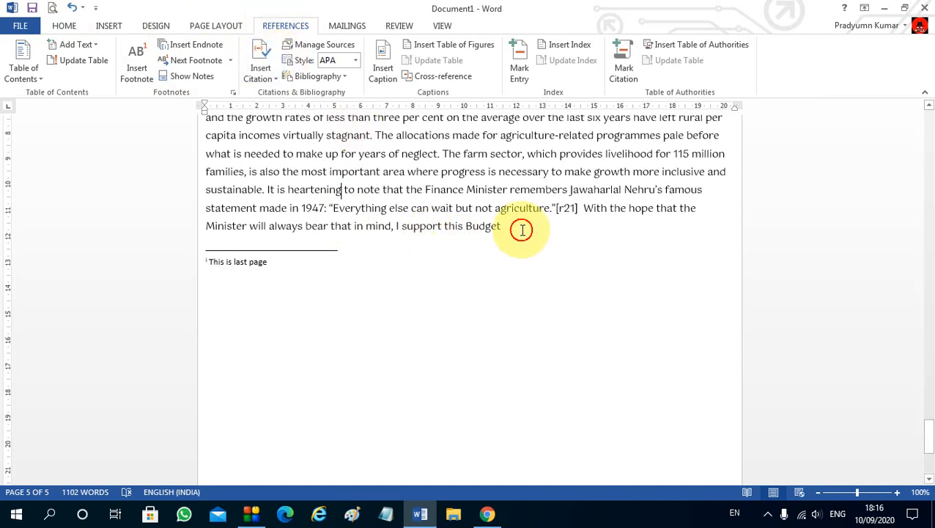
scroll(523, 249, "up", 10)
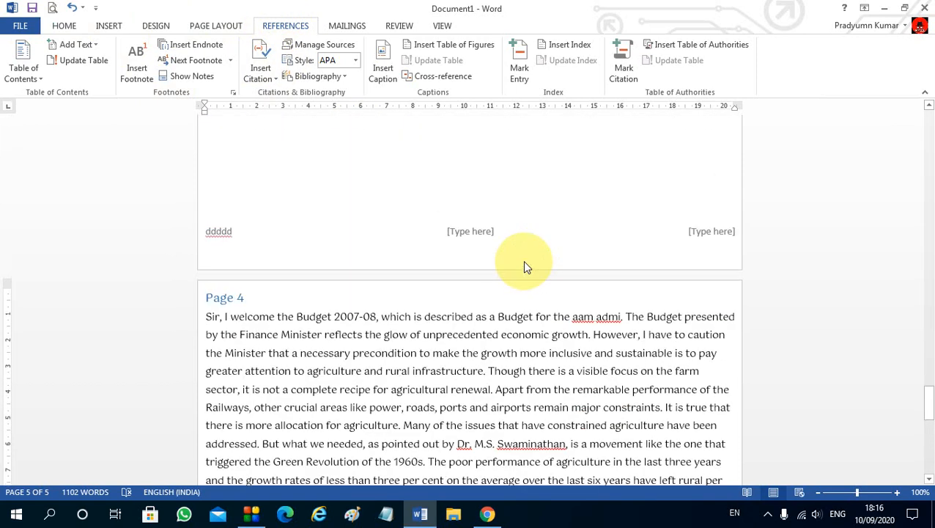